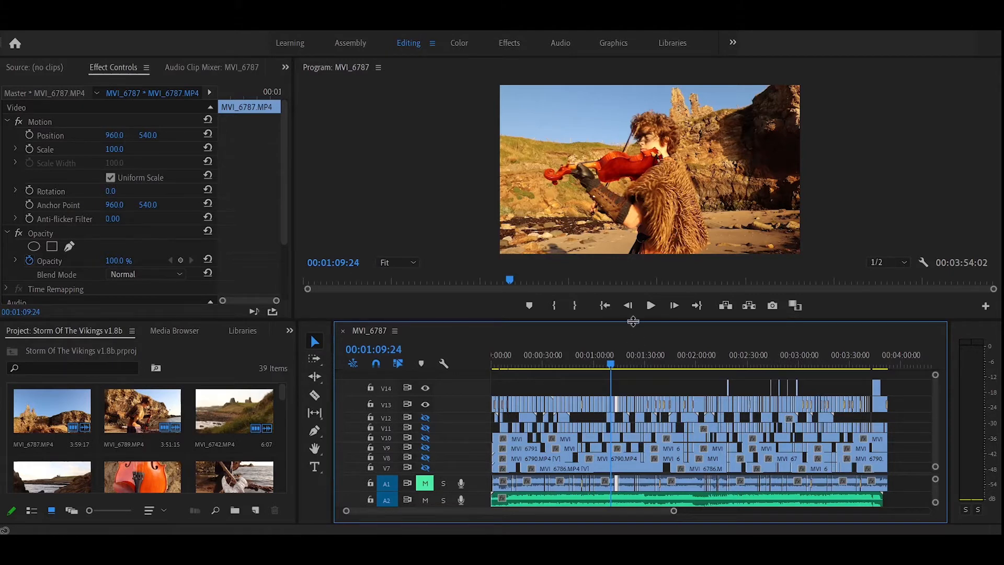
# Step: Play the MVI_6787 sequence from 00:01:09:24 to about 00:01:29:24 in a temporarily enlarged program preview
pyautogui.moveTo(654, 320); pyautogui.dragTo(655, 372)
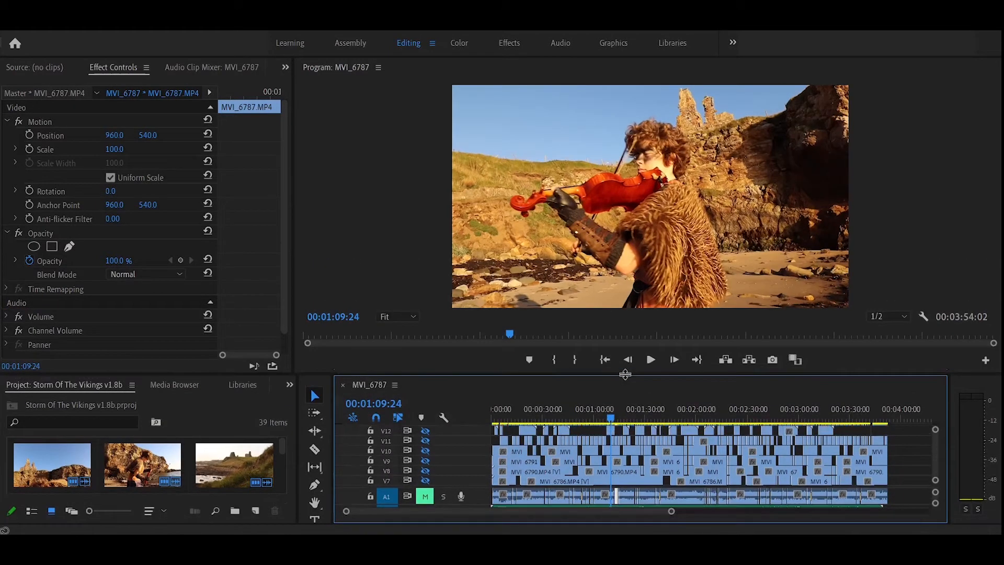
pyautogui.click(653, 364)
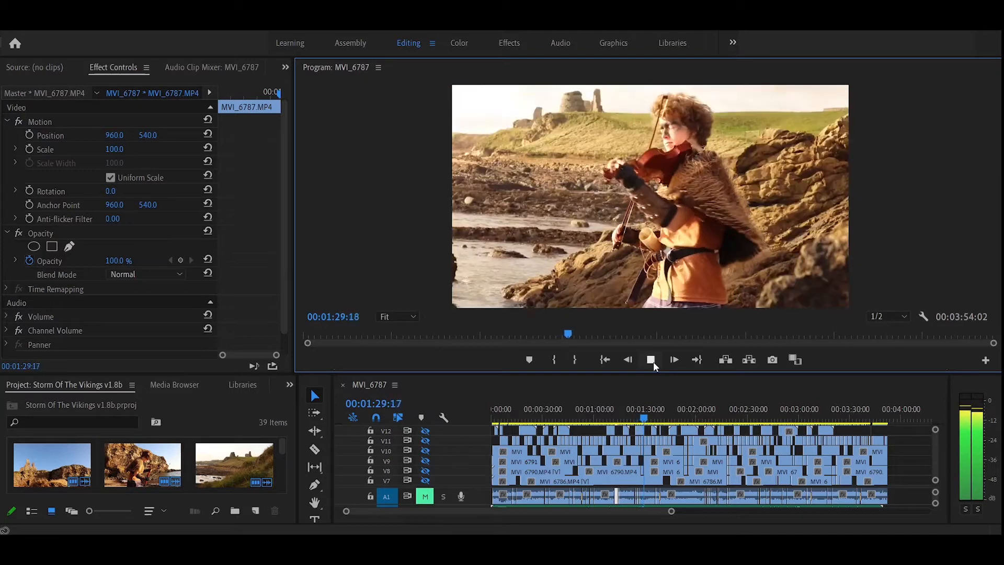
pyautogui.click(652, 362)
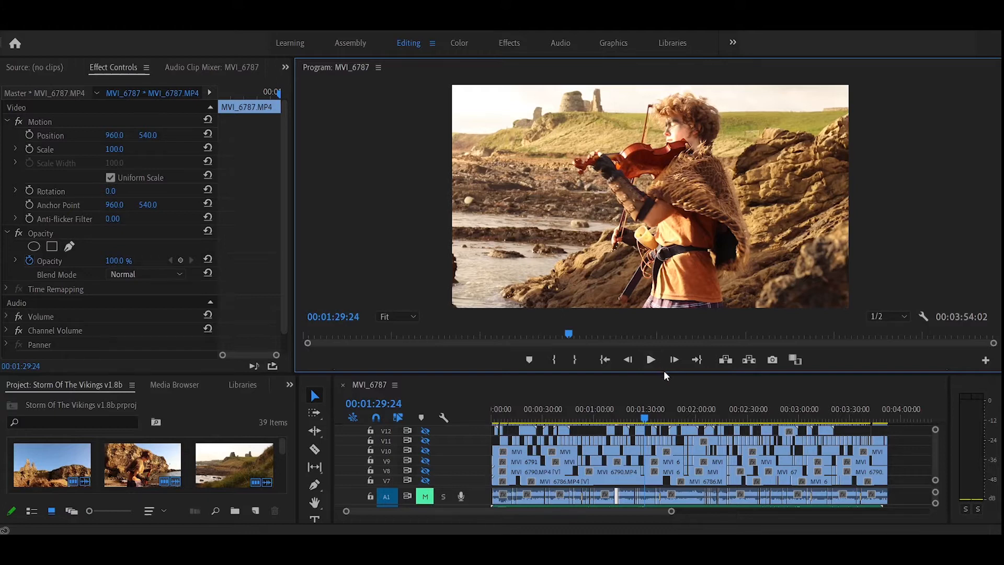
pyautogui.moveTo(665, 375); pyautogui.dragTo(664, 335)
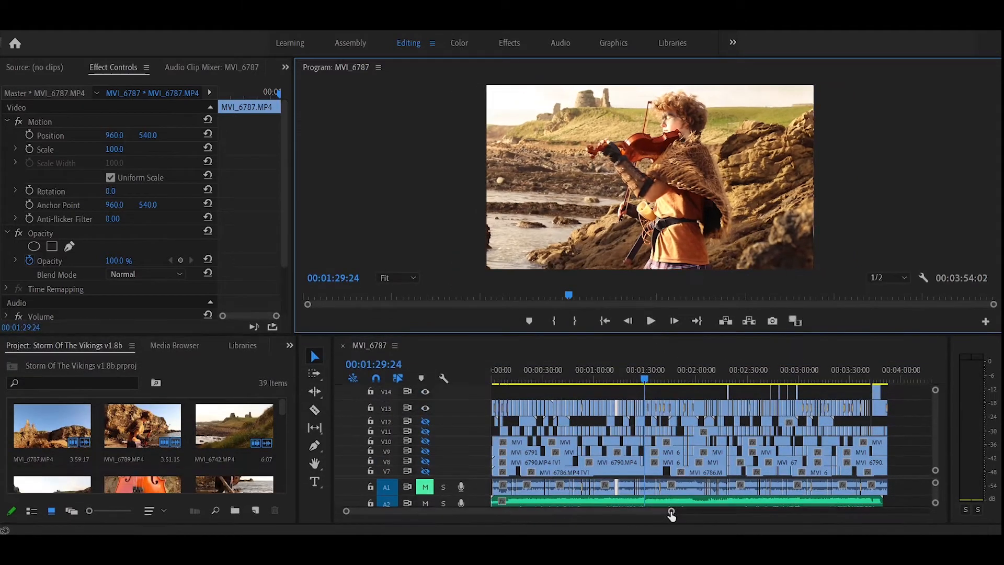
# Step: Delete the Cross Dissolve between clips MVI_6720 and MVI_6715 on track V13 and play through the plain cut
pyautogui.moveTo(671, 511); pyautogui.dragTo(533, 512)
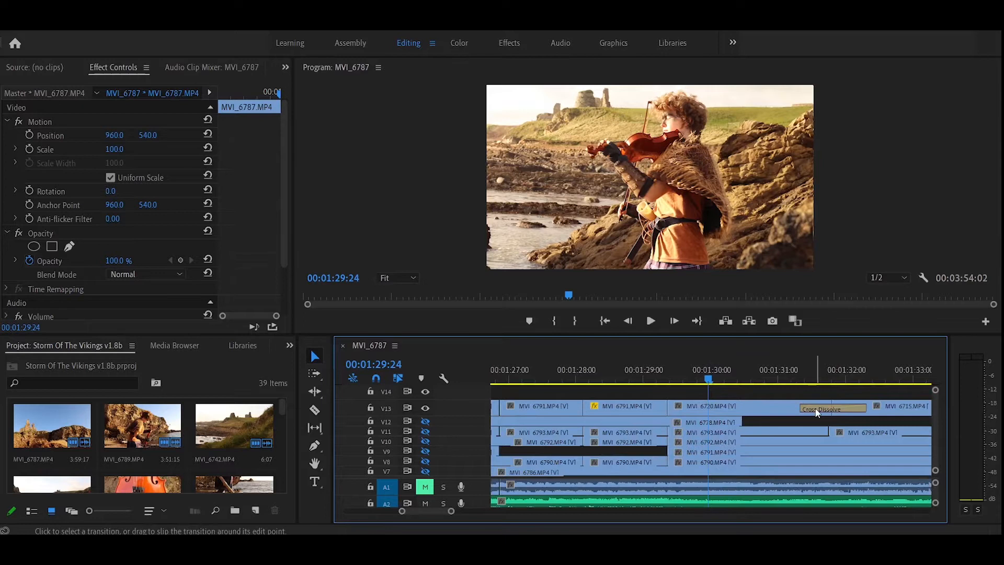
pyautogui.moveTo(820, 413)
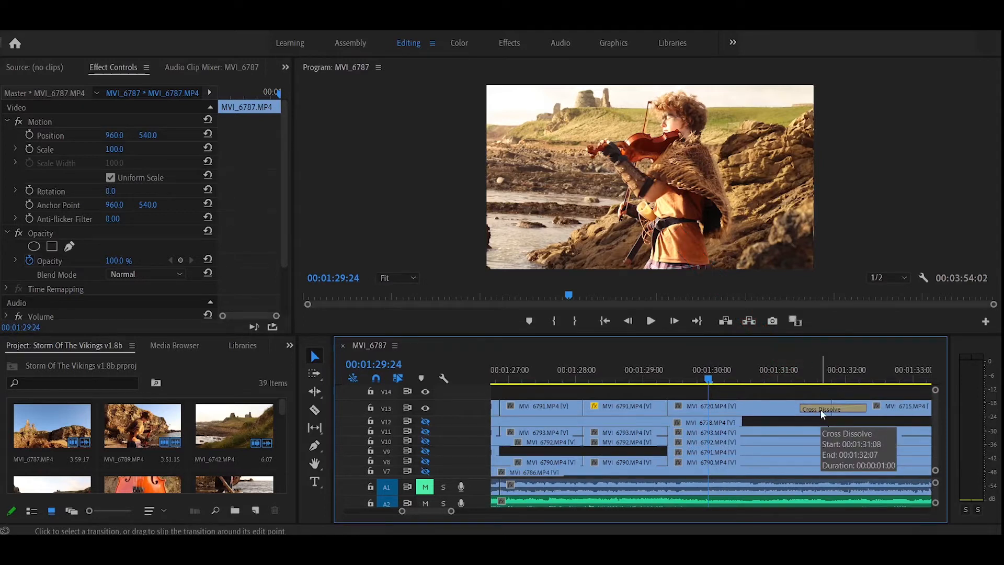
pyautogui.click(822, 413)
pyautogui.press('Delete')
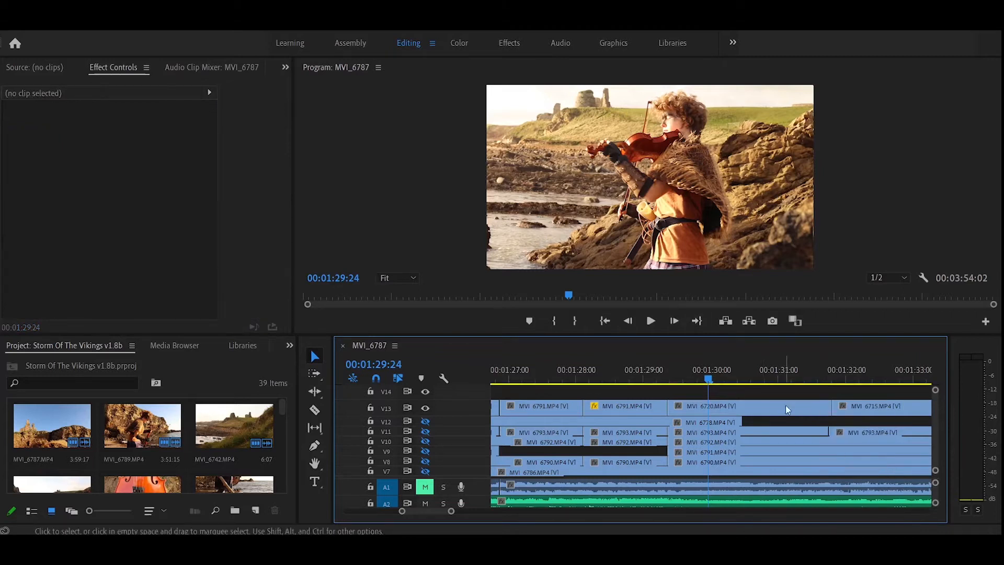
pyautogui.click(651, 321)
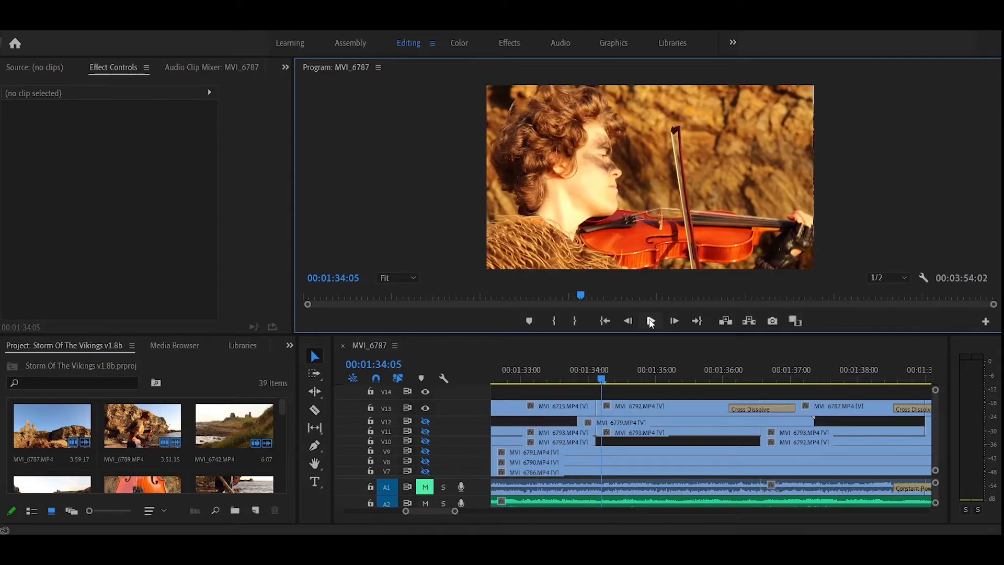
# Step: Apply the default transition at the cut between MVI_6720 and MVI_6715 on V13 and play it back from 00:01:29:12
pyautogui.scroll(5, 638, 406)
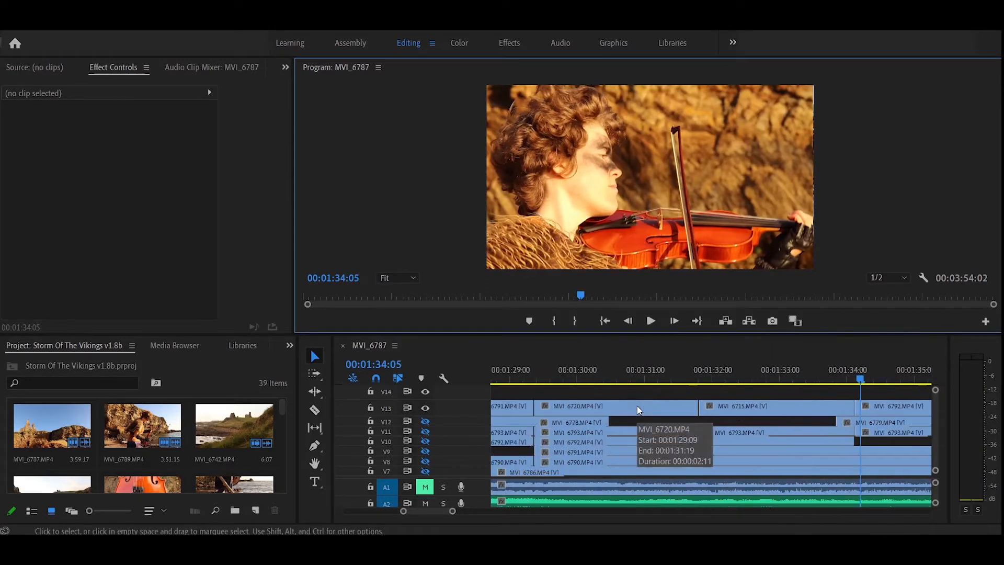
pyautogui.rightClick(697, 406)
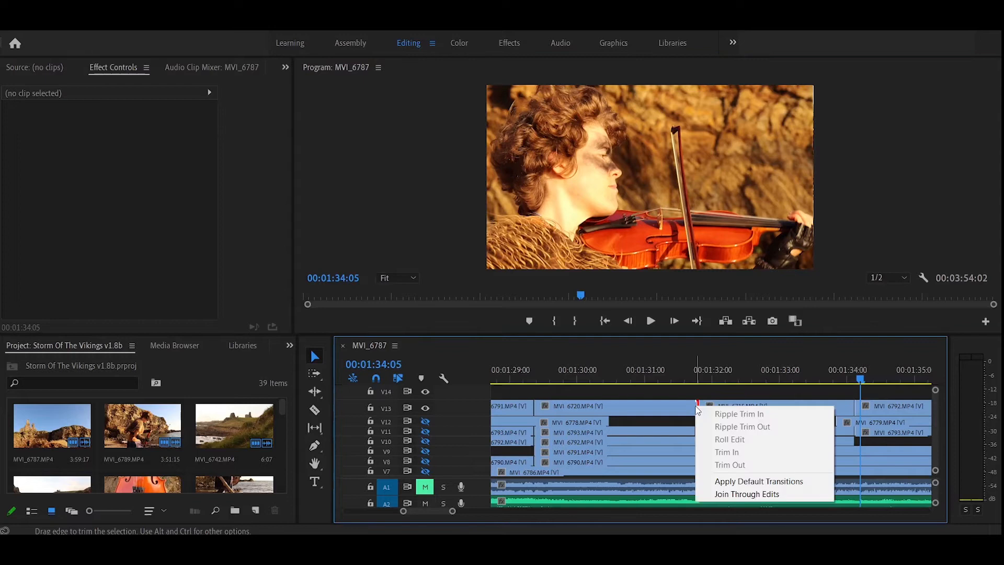
pyautogui.click(726, 481)
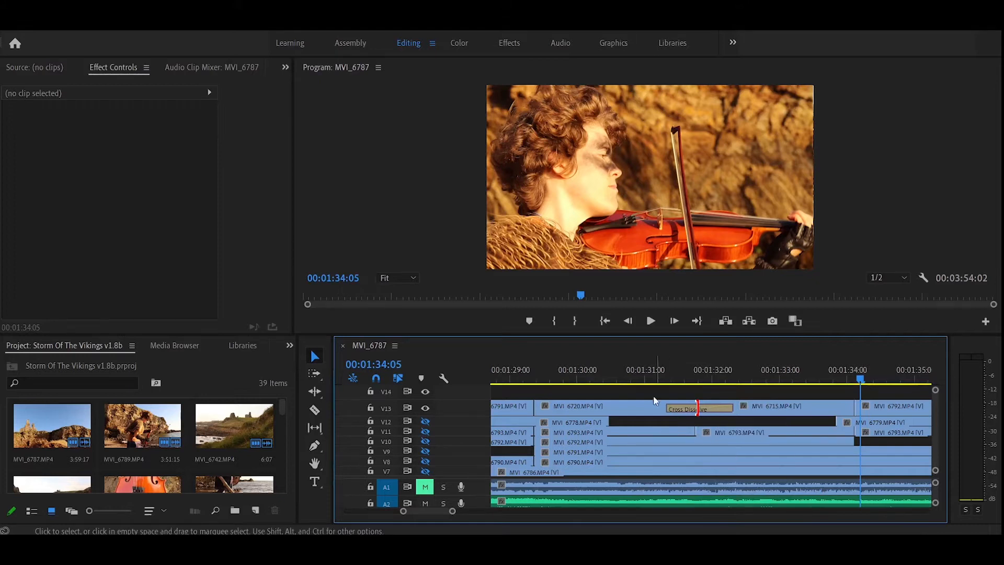
pyautogui.click(544, 368)
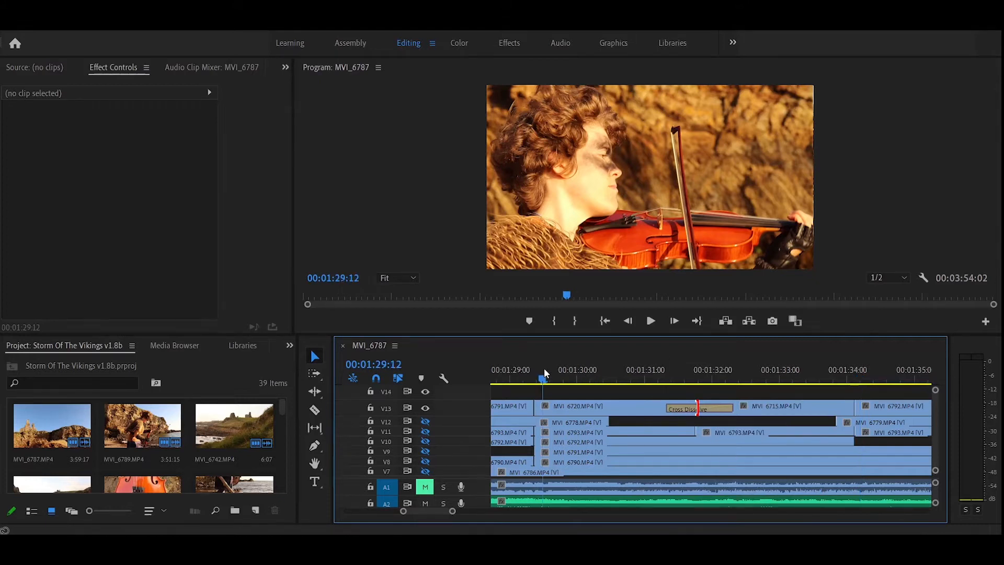
pyautogui.press('space')
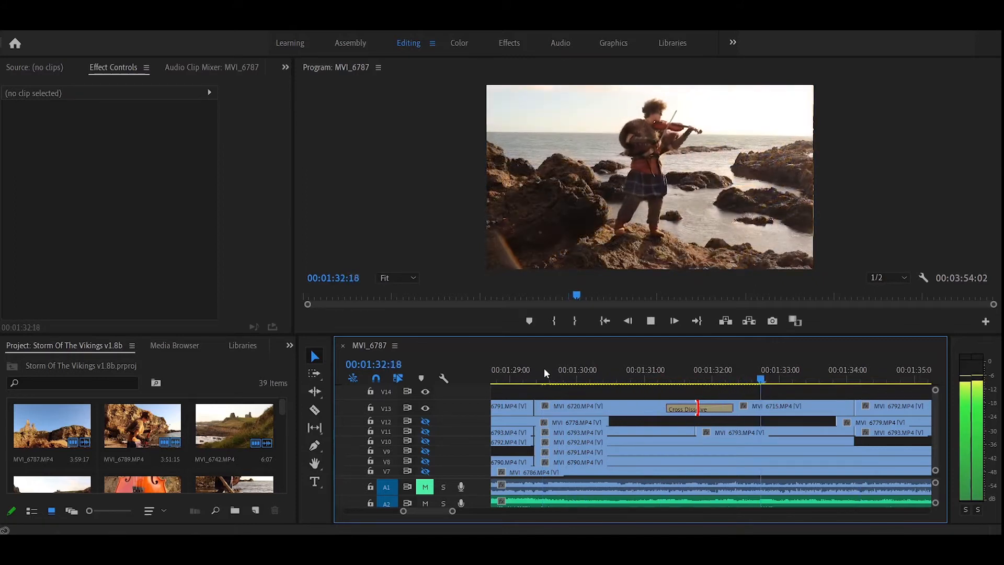
pyautogui.press('space')
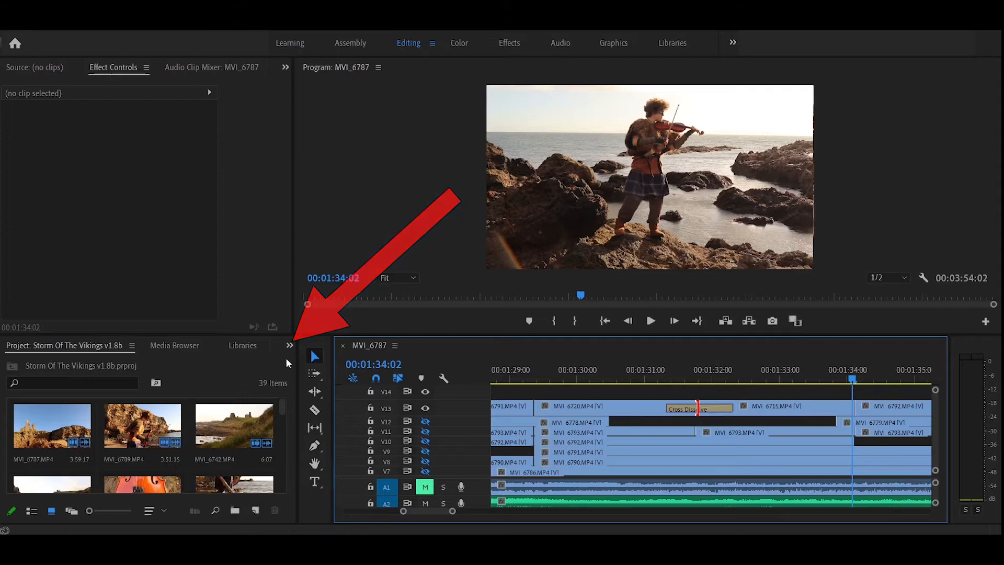
# Step: Show the Effects library and expand its Video Transitions folder to reveal the transition categories
pyautogui.click(290, 345)
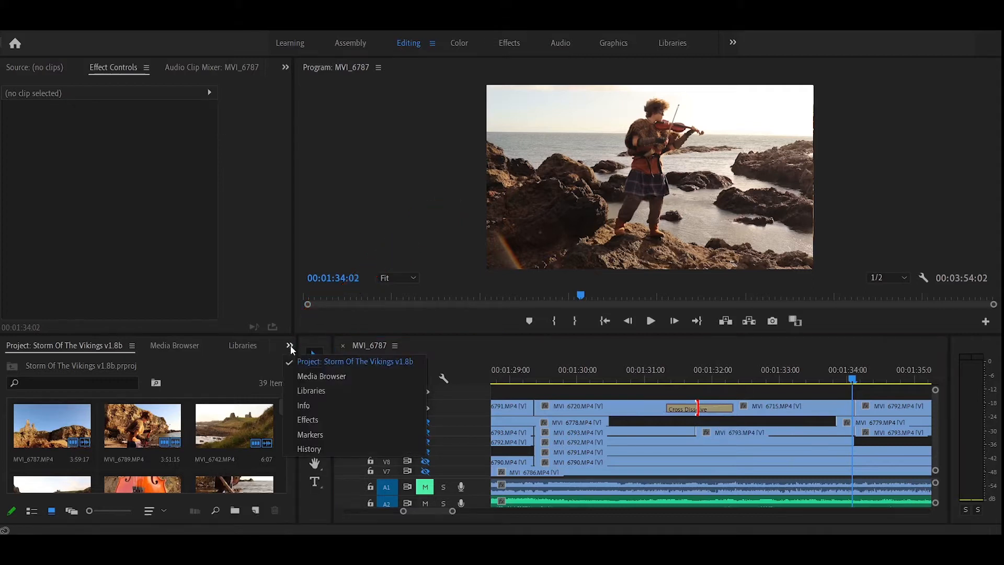
pyautogui.click(307, 420)
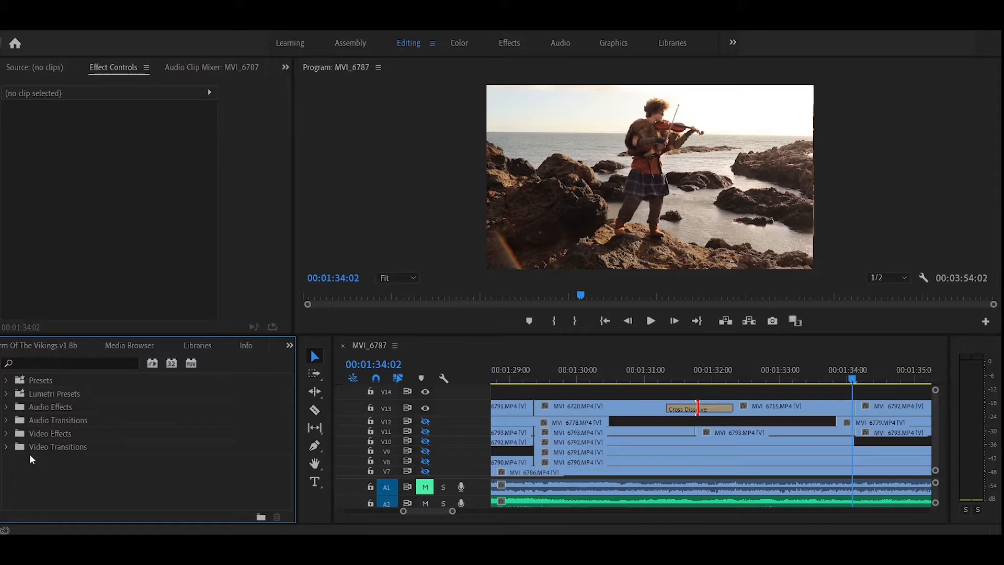
pyautogui.click(6, 448)
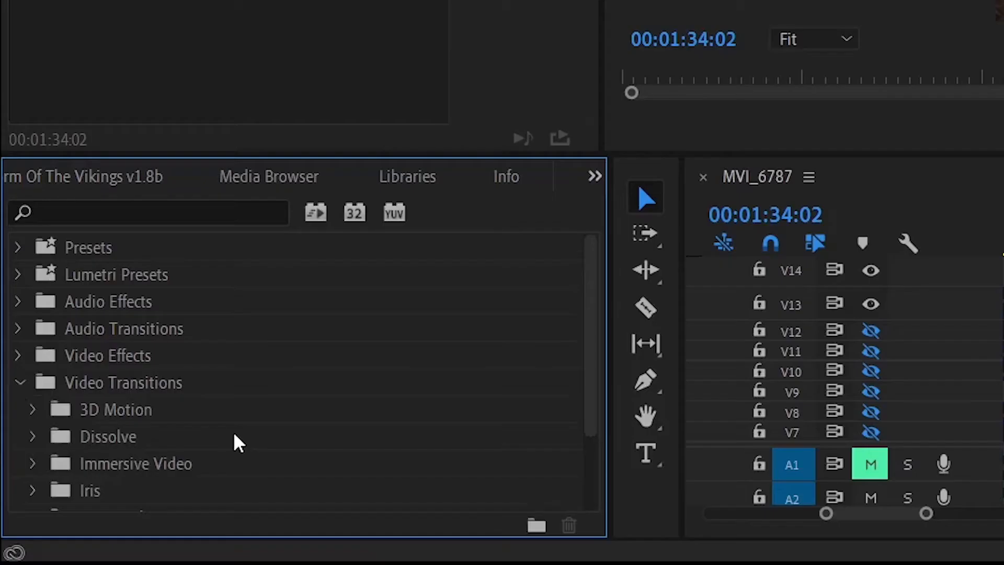
pyautogui.scroll(-2, 112, 470)
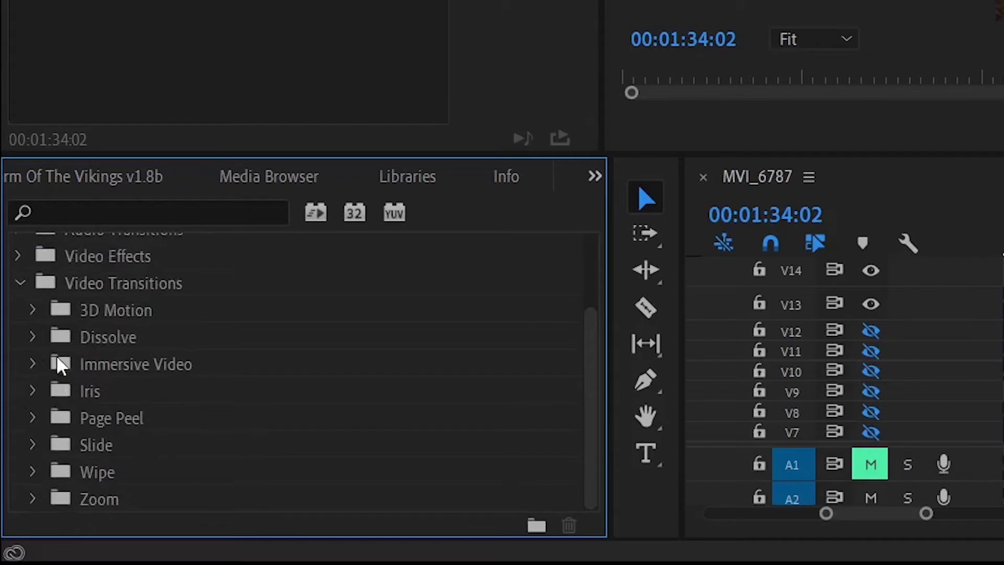
# Step: Replace the transition between MVI_6720 and MVI_6715 with Cube Spin from the 3D Motion group and play it back
pyautogui.click(32, 310)
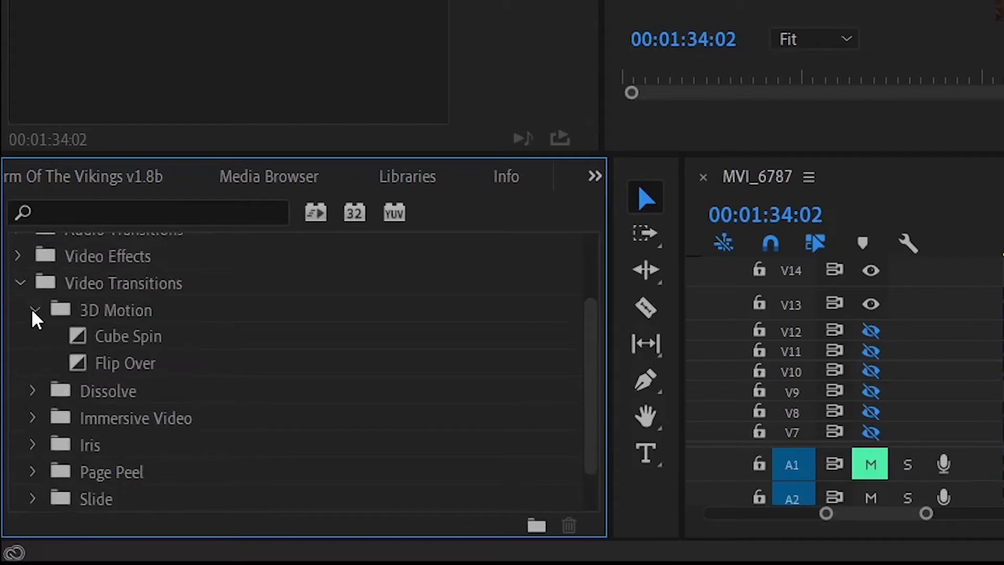
pyautogui.click(136, 341)
pyautogui.moveTo(136, 341); pyautogui.dragTo(806, 345)
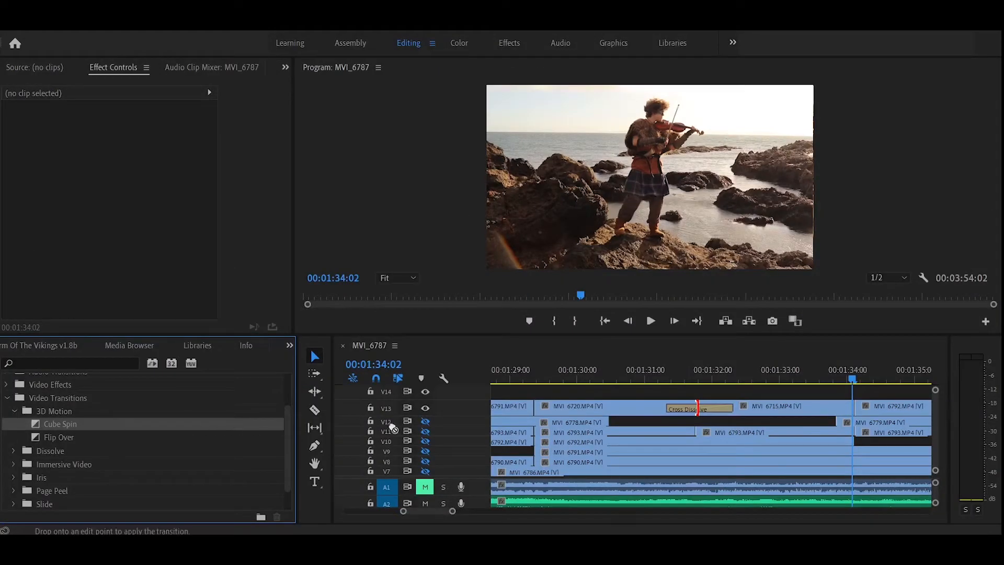
pyautogui.moveTo(393, 428); pyautogui.dragTo(681, 411)
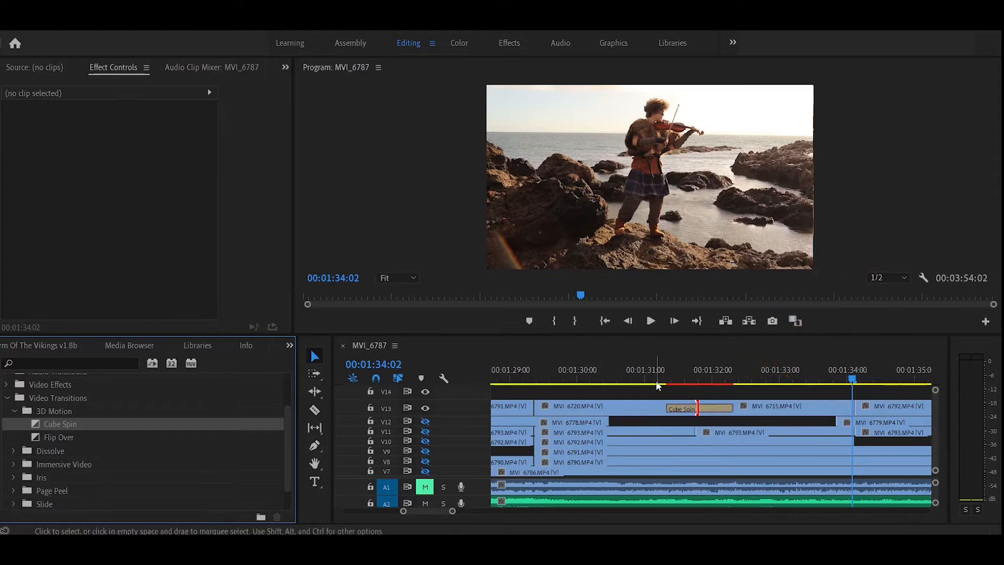
pyautogui.click(542, 382)
pyautogui.press('space')
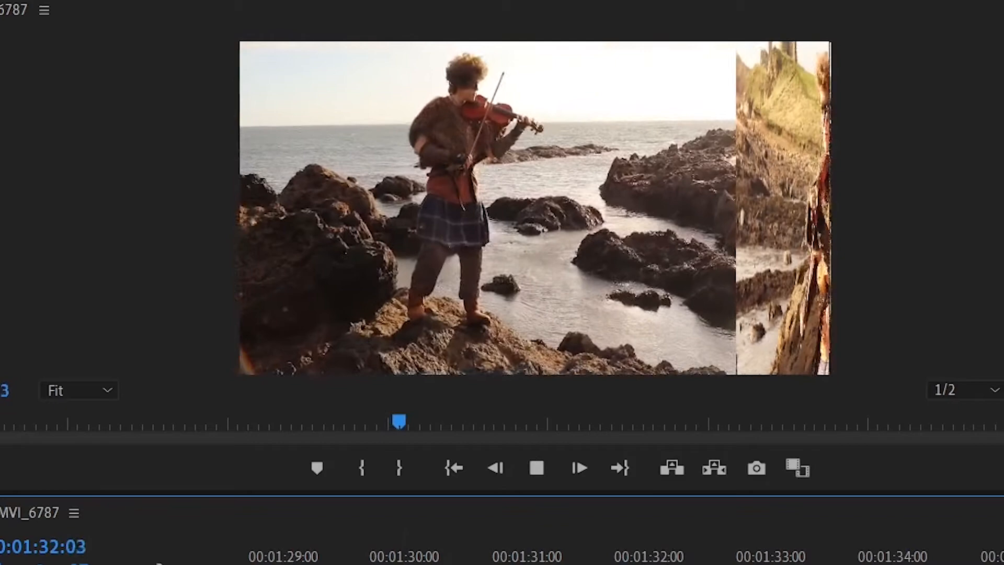
pyautogui.press('space')
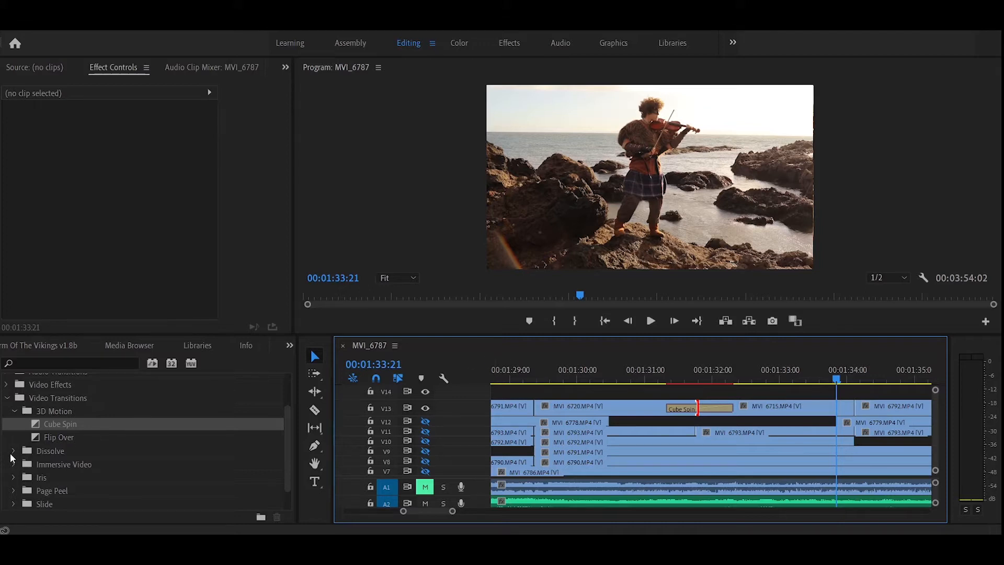
# Step: Replace the Cube Spin on V13 with Dip to Black from the Dissolve group and play it back from 00:01:31:01
pyautogui.click(13, 451)
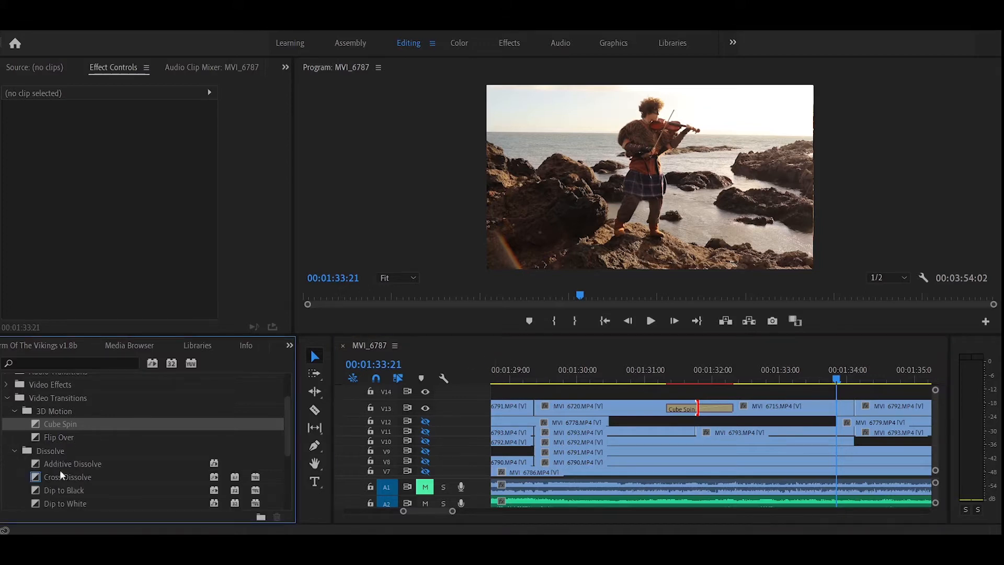
pyautogui.scroll(-3, 92, 480)
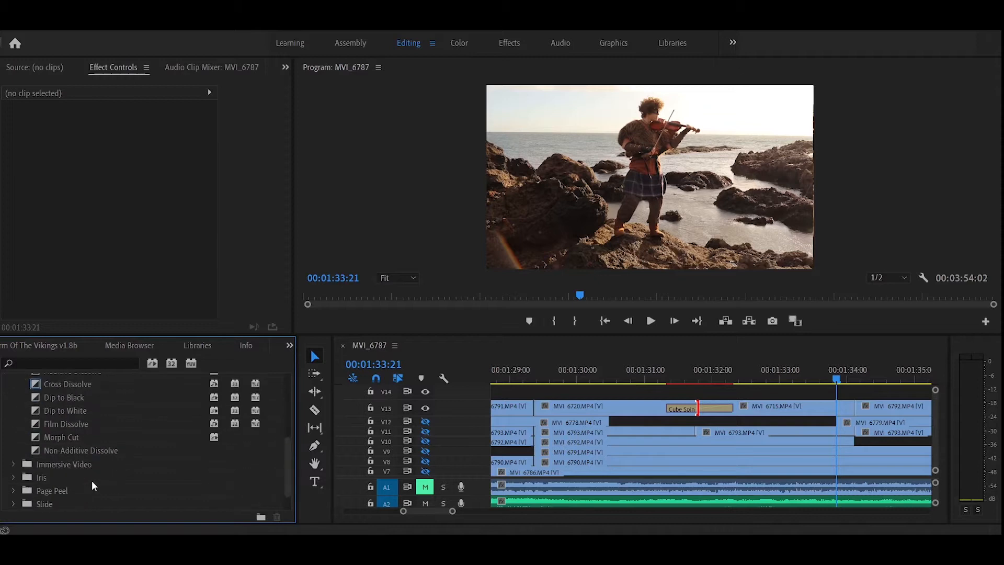
pyautogui.scroll(1, 103, 396)
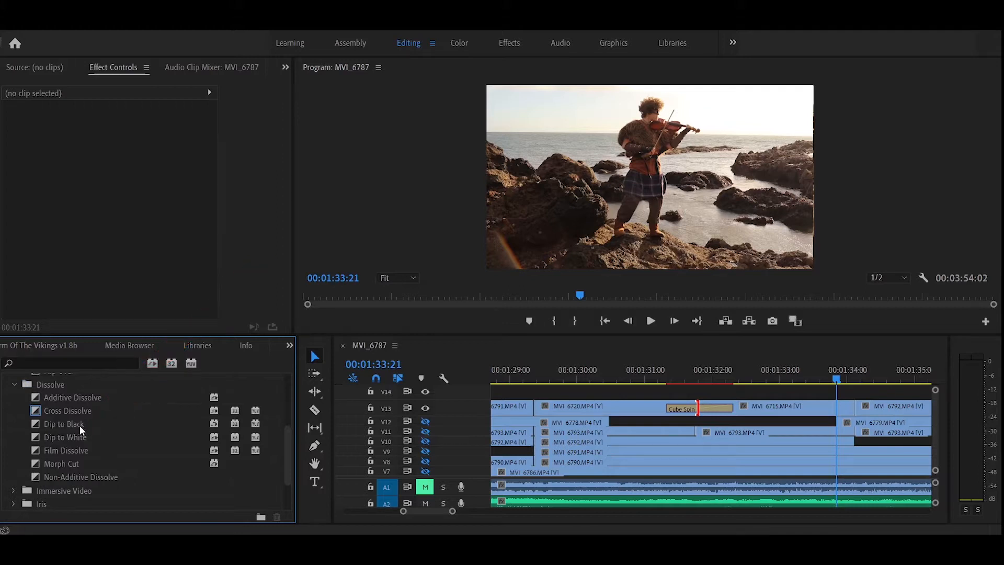
pyautogui.moveTo(79, 426); pyautogui.dragTo(680, 406)
pyautogui.click(649, 370)
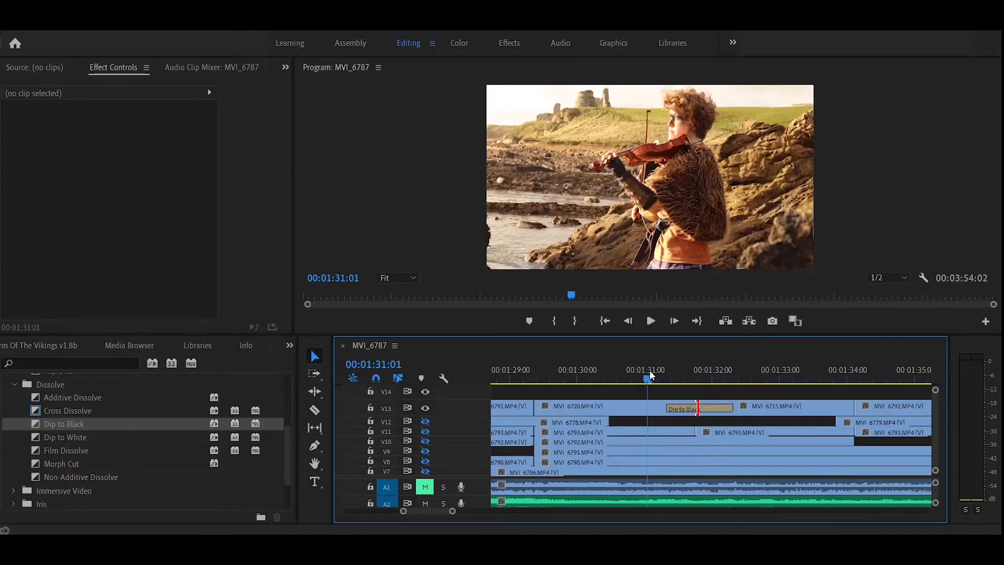
pyautogui.press('space')
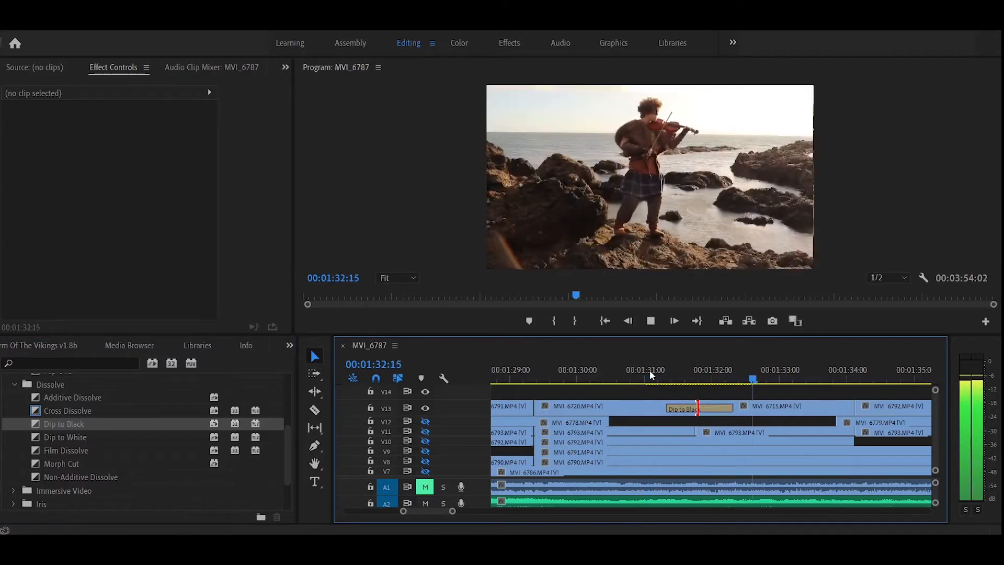
pyautogui.press('space')
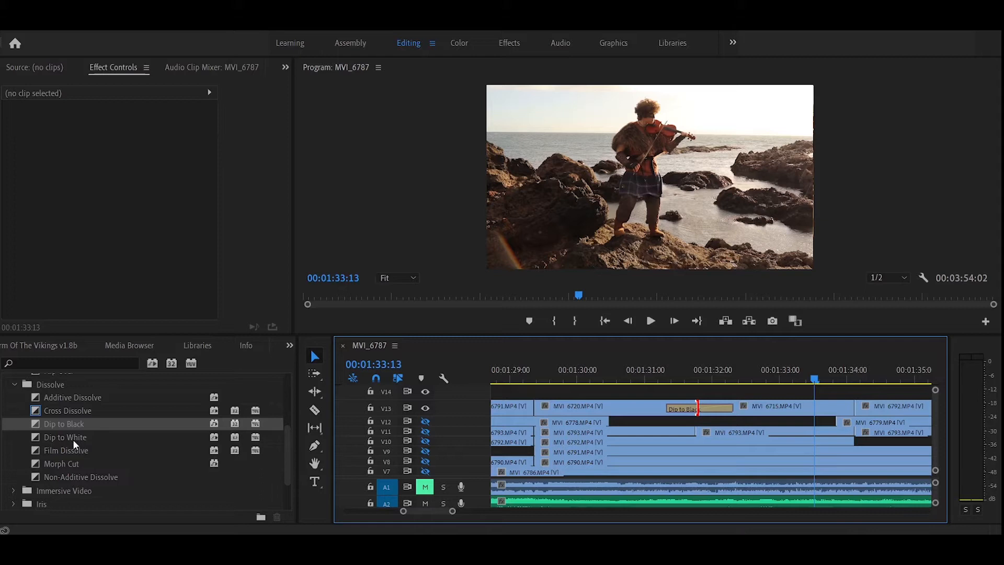
# Step: Replace the Dip to Black on V13 with Film Dissolve and play back the transition
pyautogui.click(84, 451)
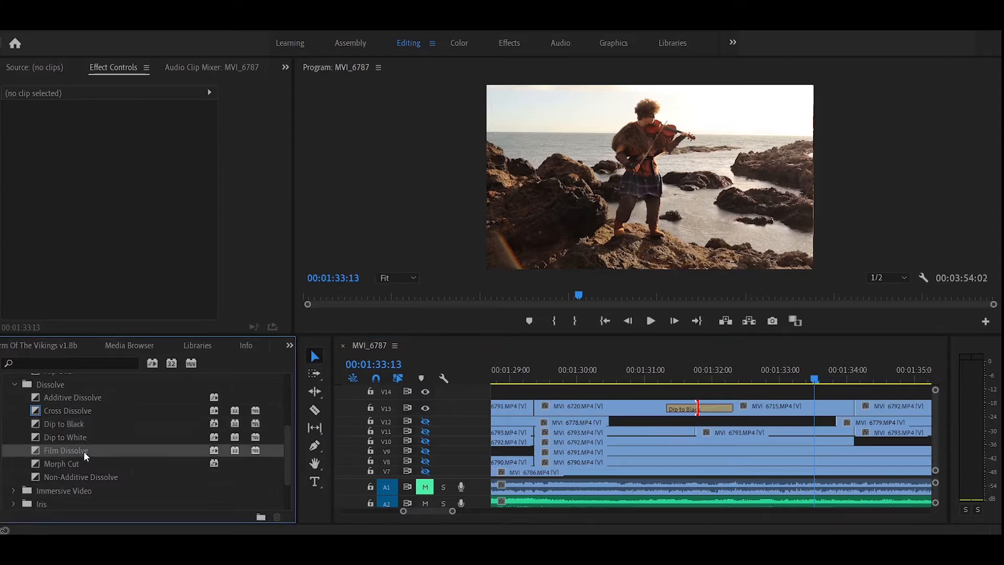
pyautogui.moveTo(84, 451); pyautogui.dragTo(681, 417)
pyautogui.click(622, 376)
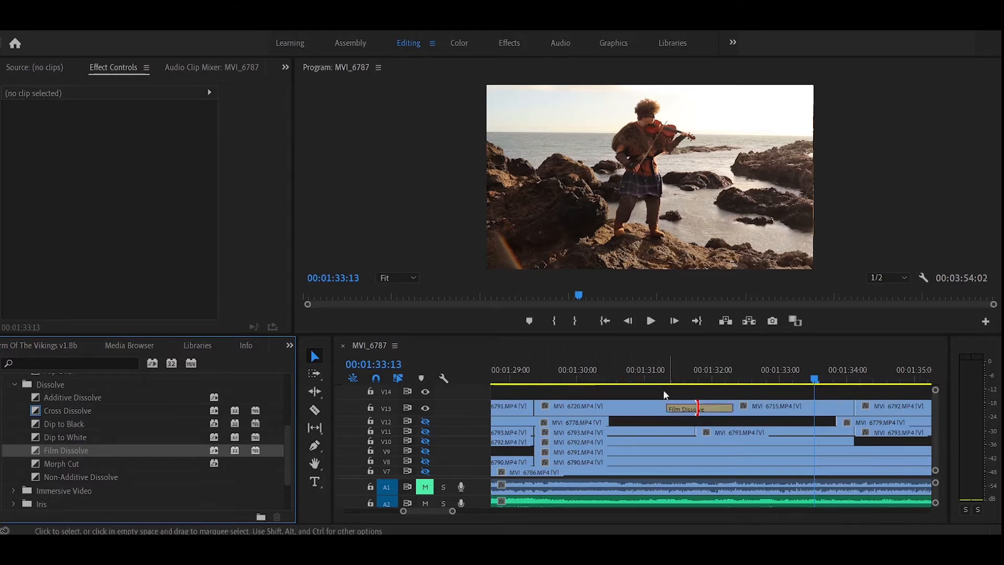
pyautogui.press('space')
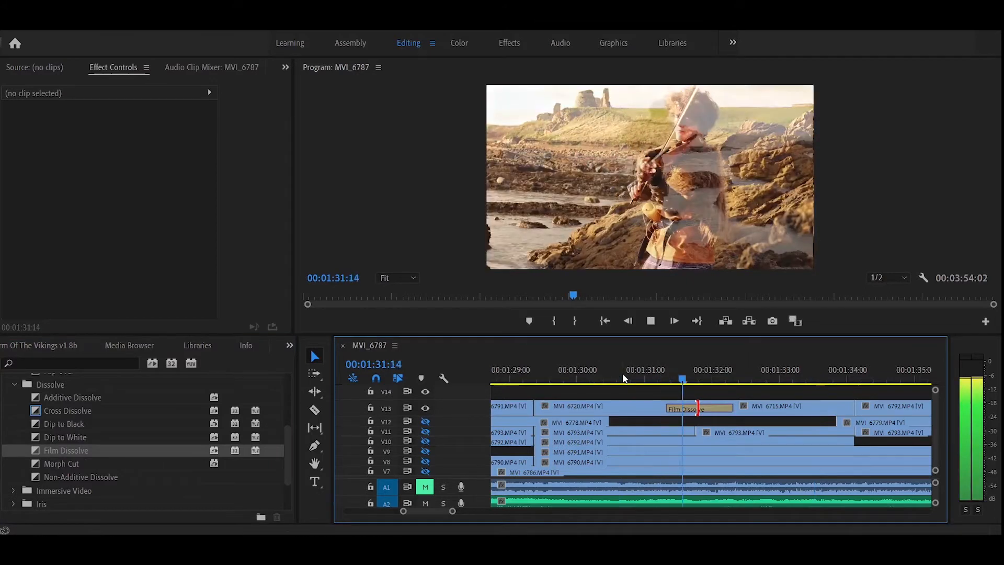
pyautogui.press('space')
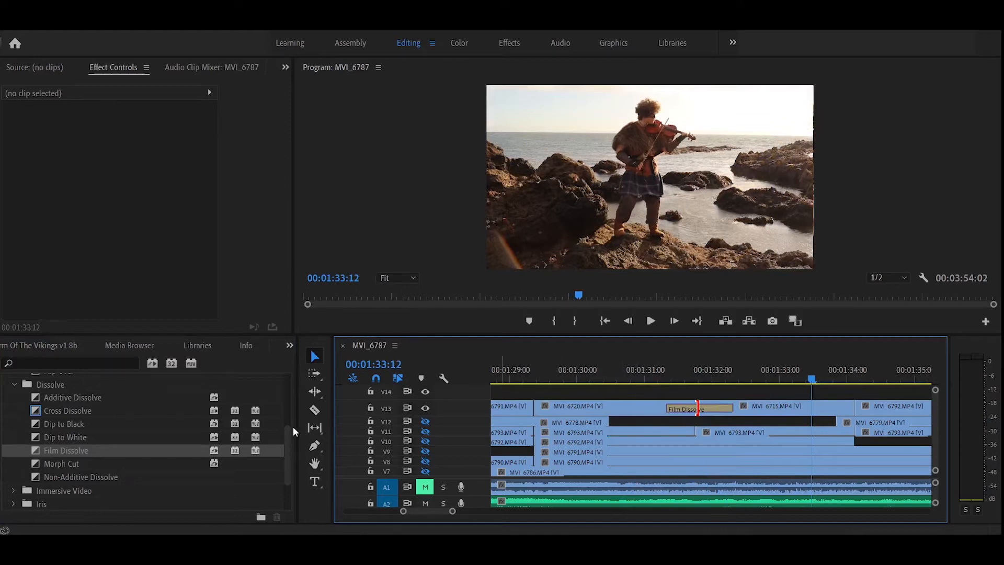
# Step: Replace the Film Dissolve between MVI_6720 and MVI_6715 on V13 with Cross Dissolve
pyautogui.moveTo(83, 410)
pyautogui.mouseDown()
pyautogui.moveTo(481, 449)
pyautogui.moveTo(675, 407)
pyautogui.mouseUp()
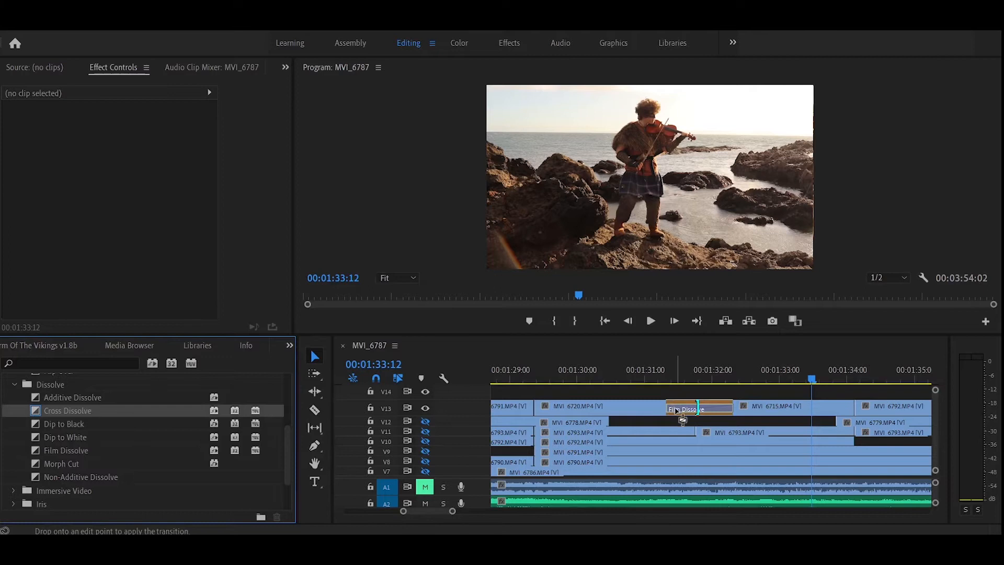
pyautogui.moveTo(676, 411); pyautogui.dragTo(678, 413)
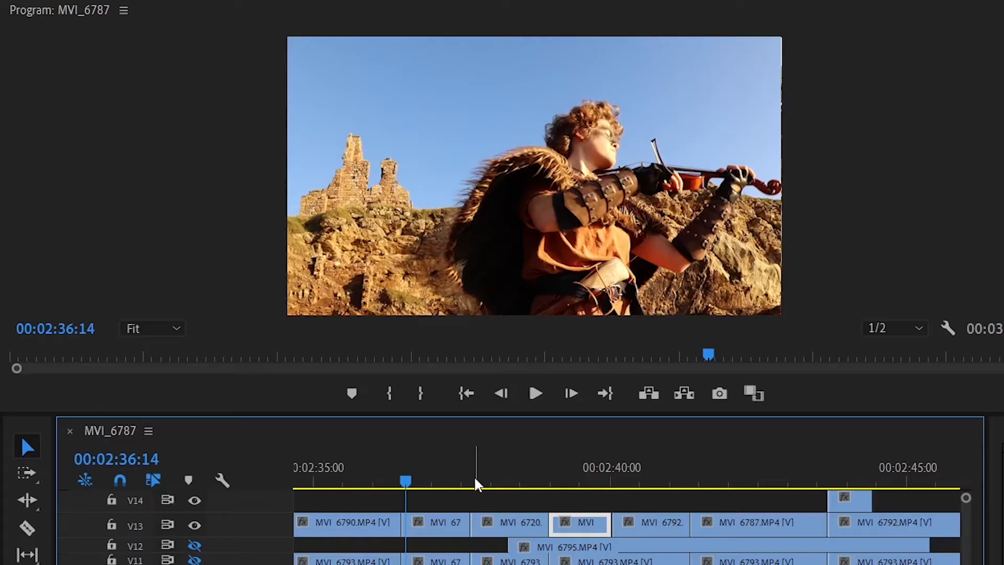
# Step: Play back the sequence from 00:02:36:14 and move the MVI_6795 beach clip from V13 up to V14
pyautogui.press('space')
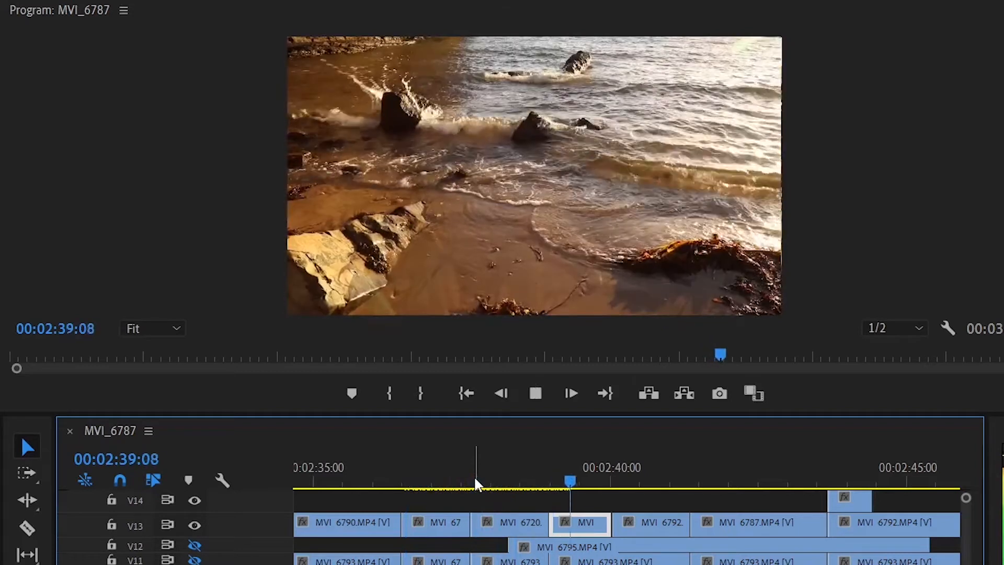
pyautogui.press('space')
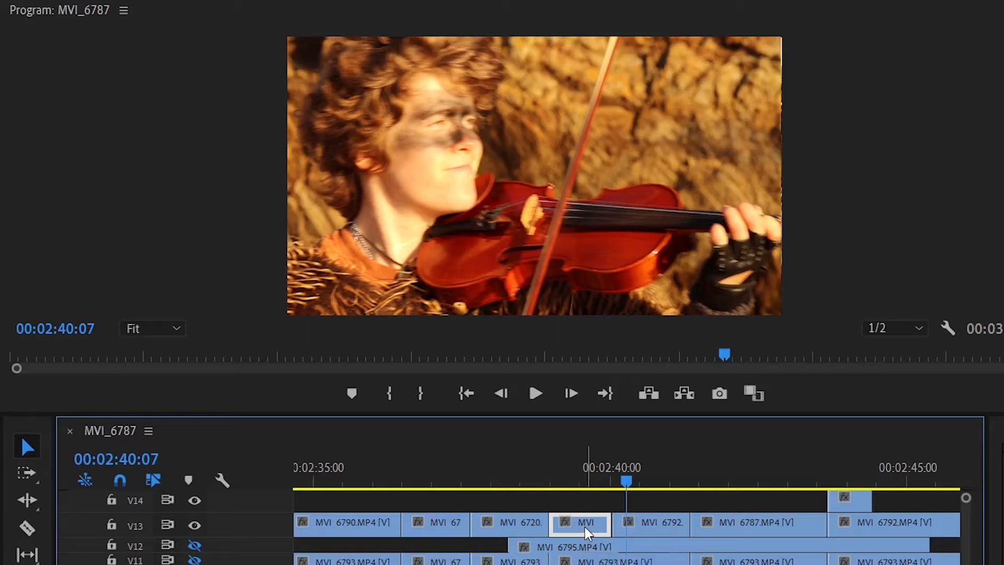
pyautogui.moveTo(585, 526); pyautogui.dragTo(590, 513)
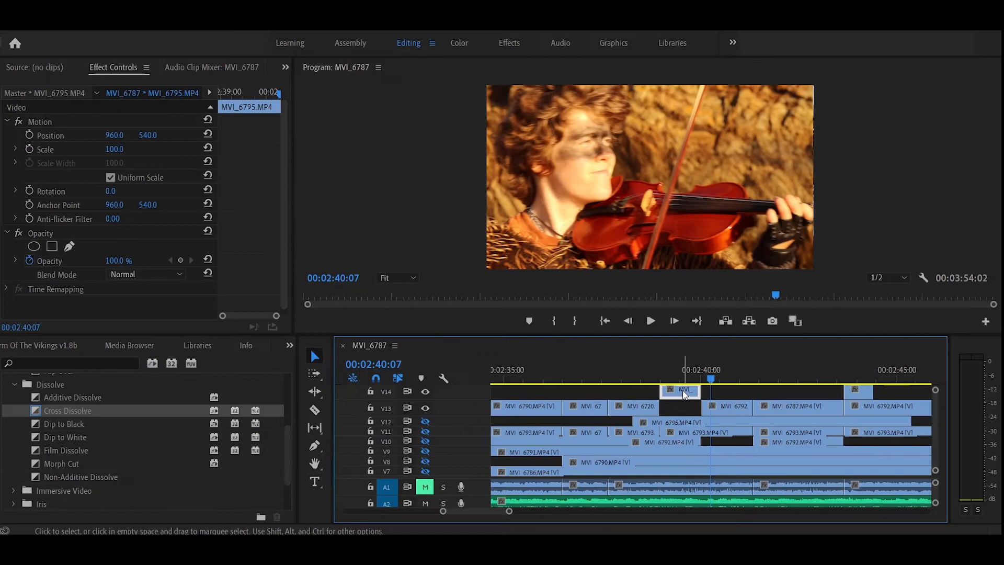
# Step: Slow the MVI_6795 clip on V14 to 50% speed and play it back from 00:02:38:22
pyautogui.rightClick(682, 390)
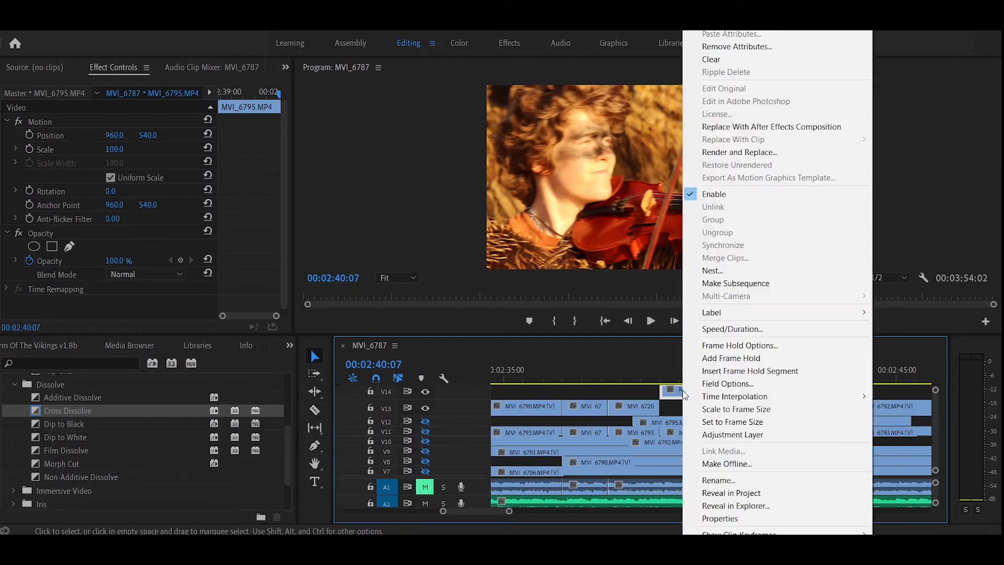
pyautogui.click(745, 330)
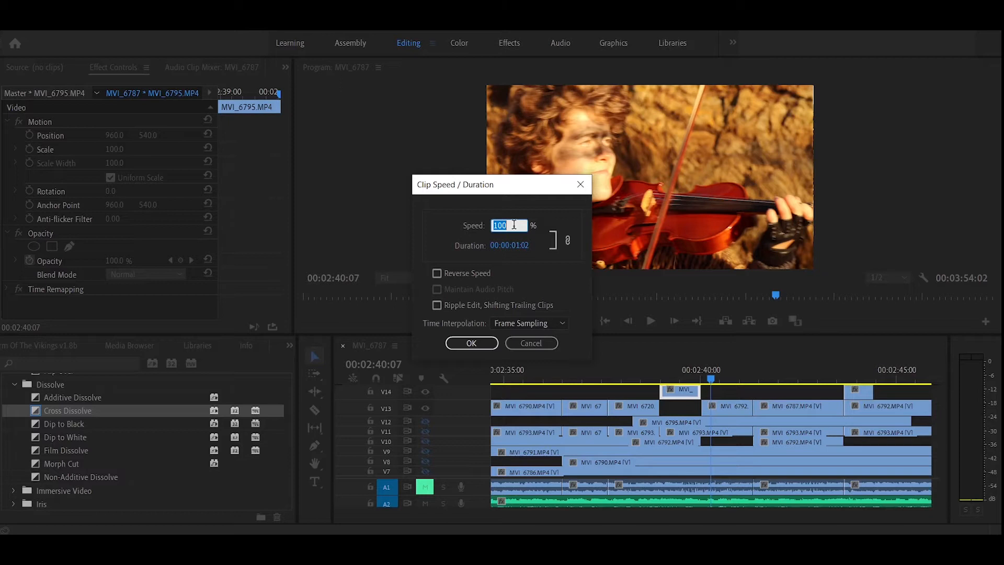
pyautogui.write('50')
pyautogui.click(474, 346)
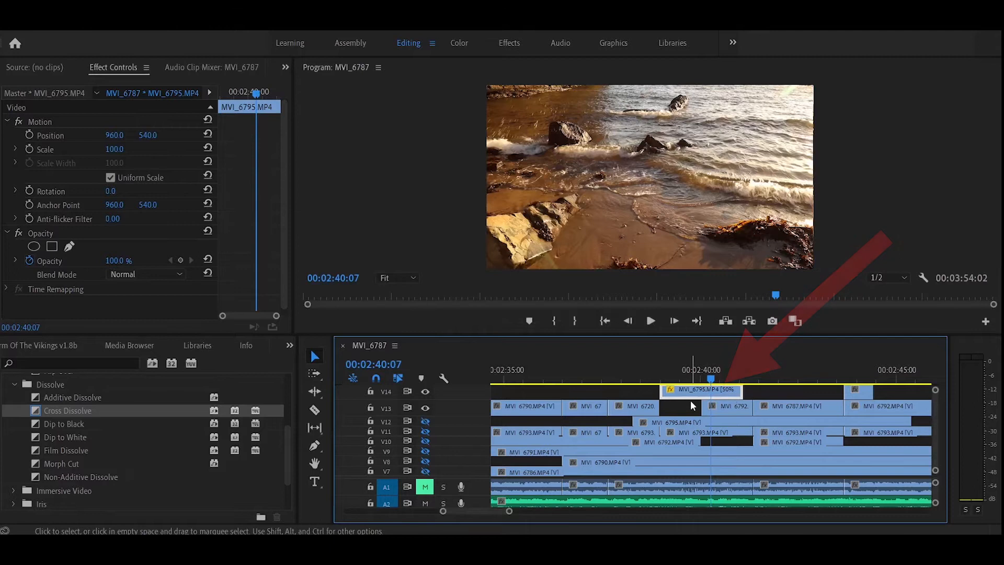
pyautogui.moveTo(740, 392); pyautogui.dragTo(740, 389)
pyautogui.click(657, 368)
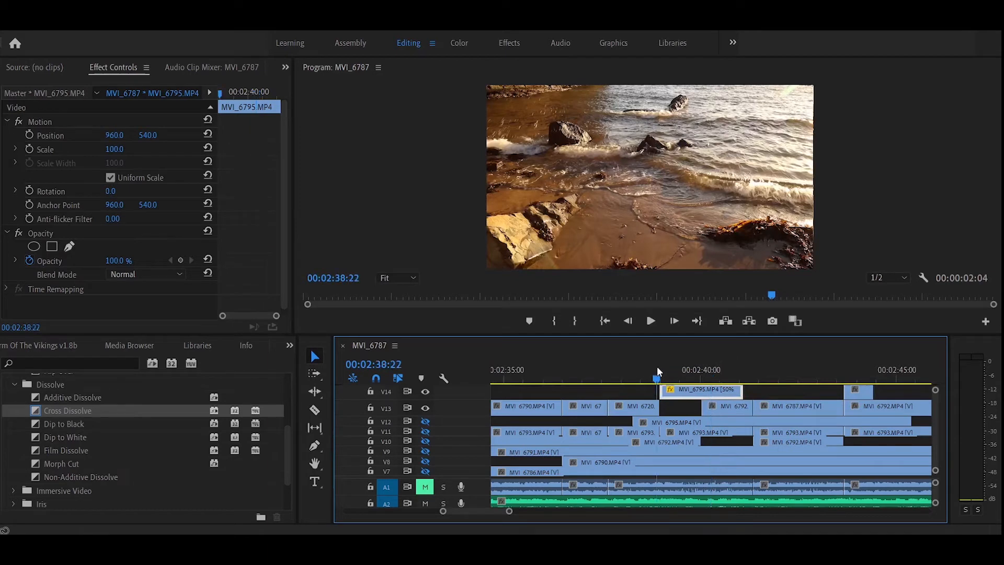
pyautogui.press('space')
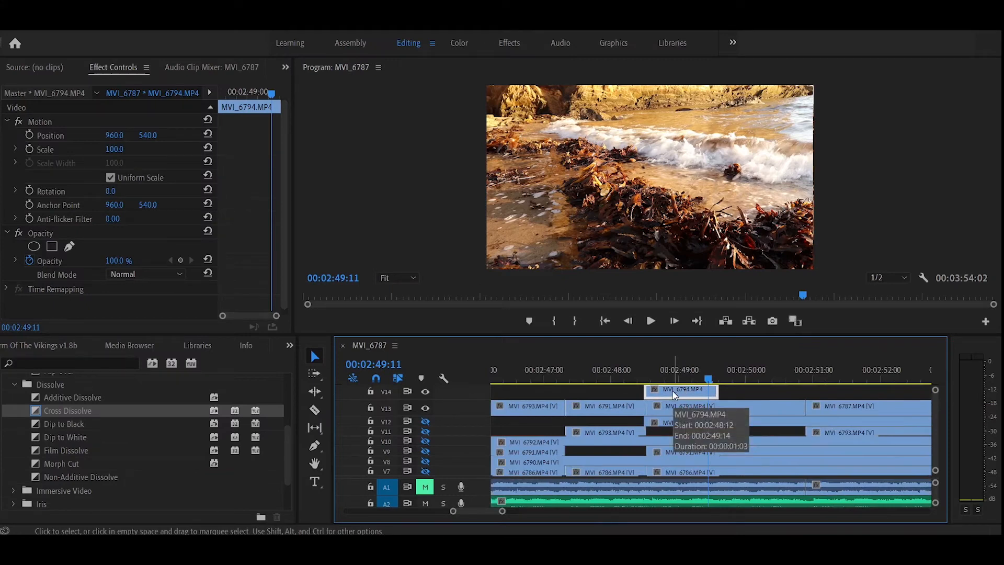
# Step: Speed up the MVI_6794 clip on V14 to 150% and play it back from 00:02:48:10
pyautogui.rightClick(673, 391)
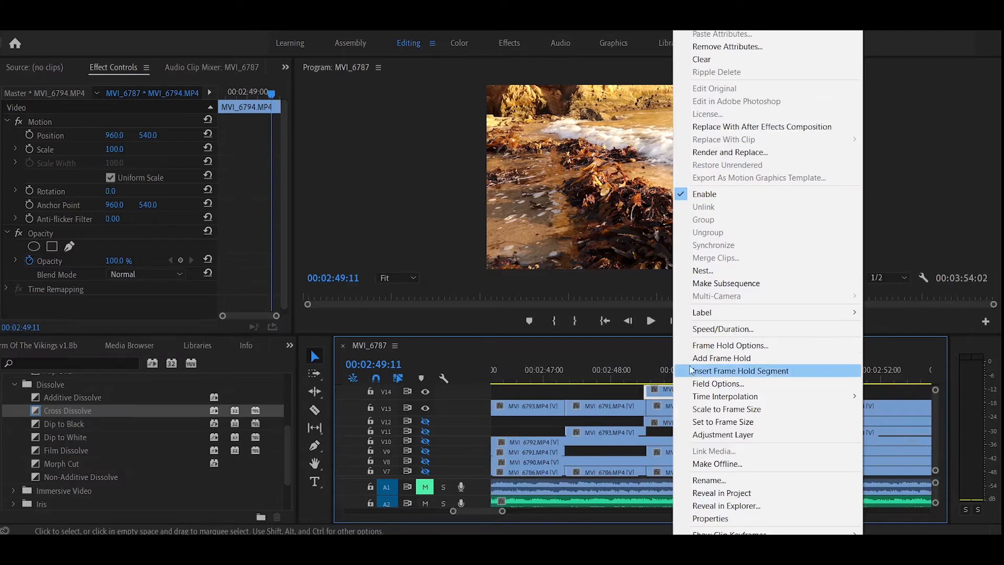
pyautogui.click(702, 329)
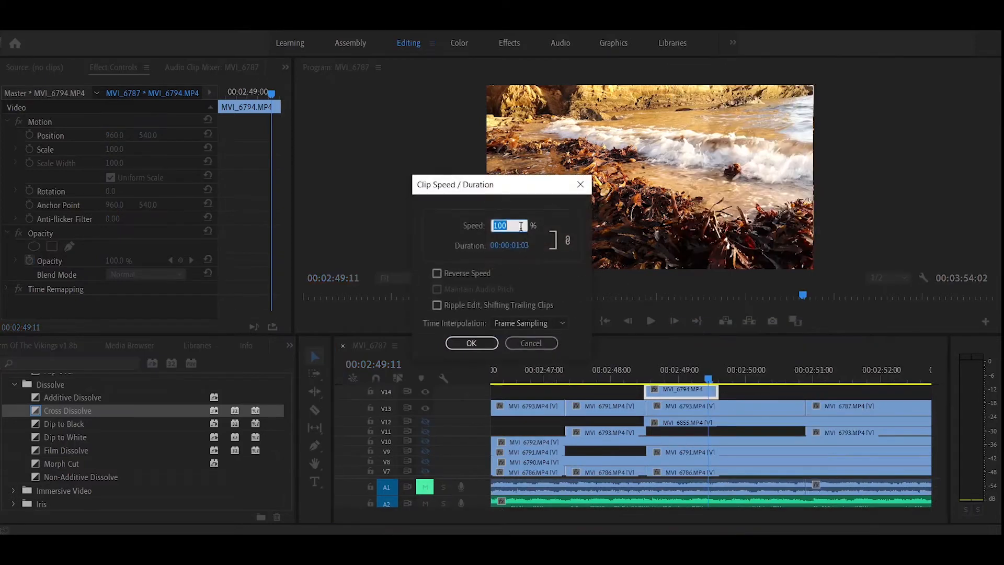
pyautogui.write('150')
pyautogui.press('Return')
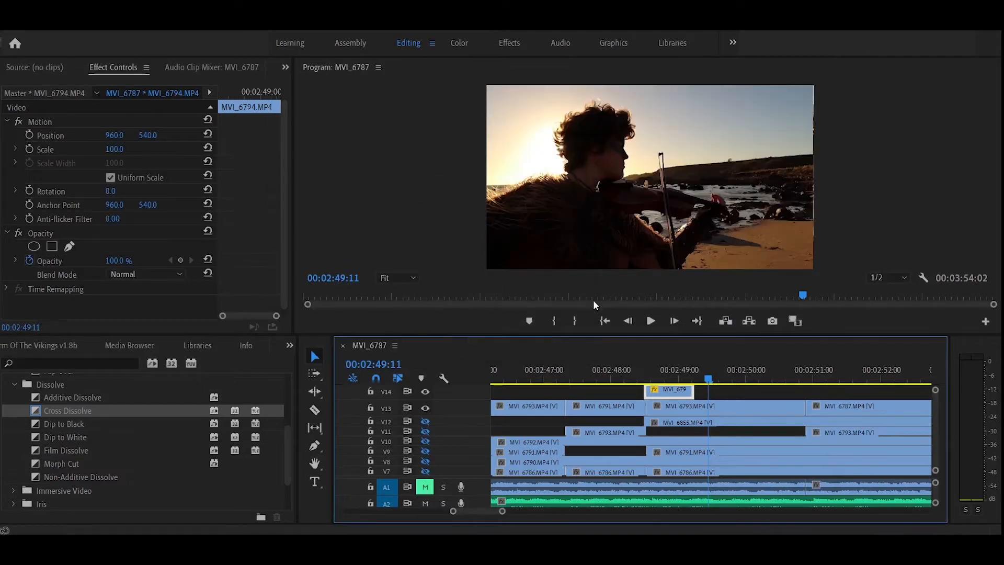
pyautogui.click(639, 372)
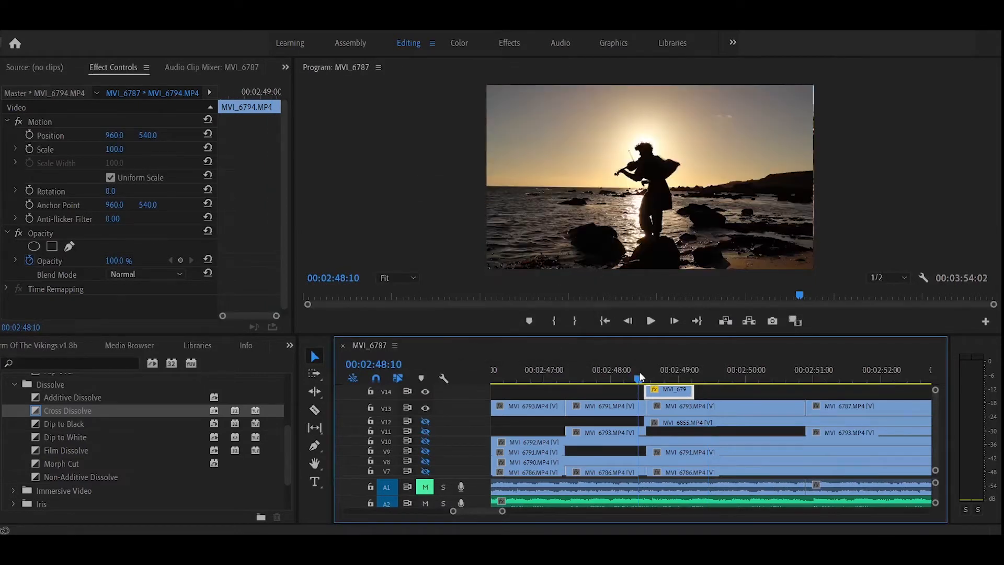
pyautogui.press('space')
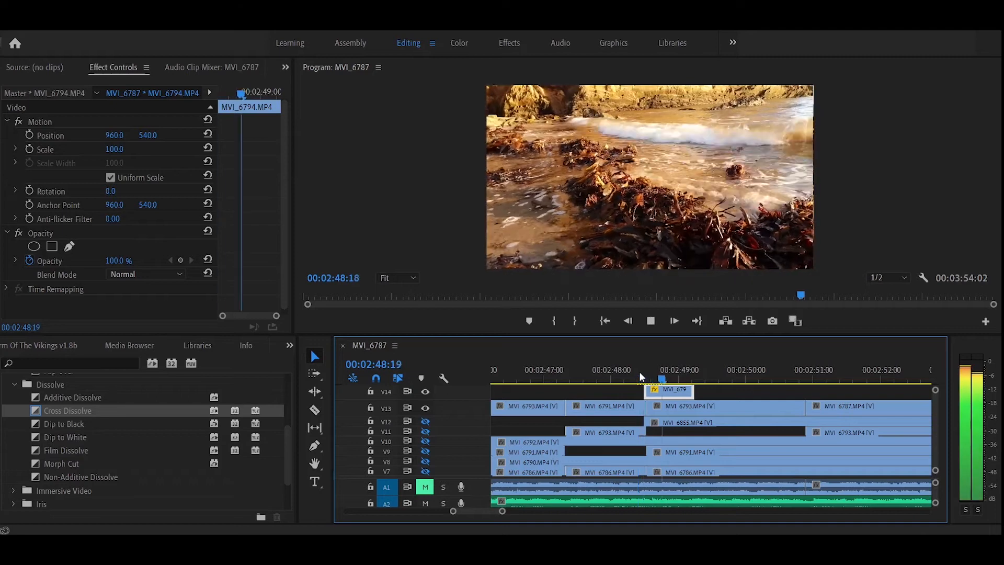
pyautogui.press('space')
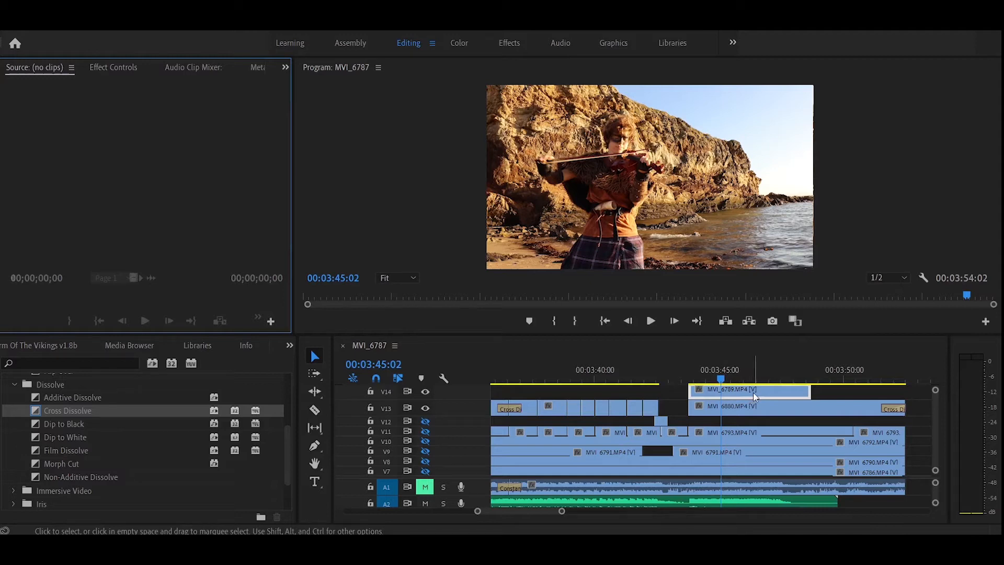
# Step: Open the MVI_6789 clip on V14 in the Source monitor and show its effect controls
pyautogui.doubleClick(753, 392)
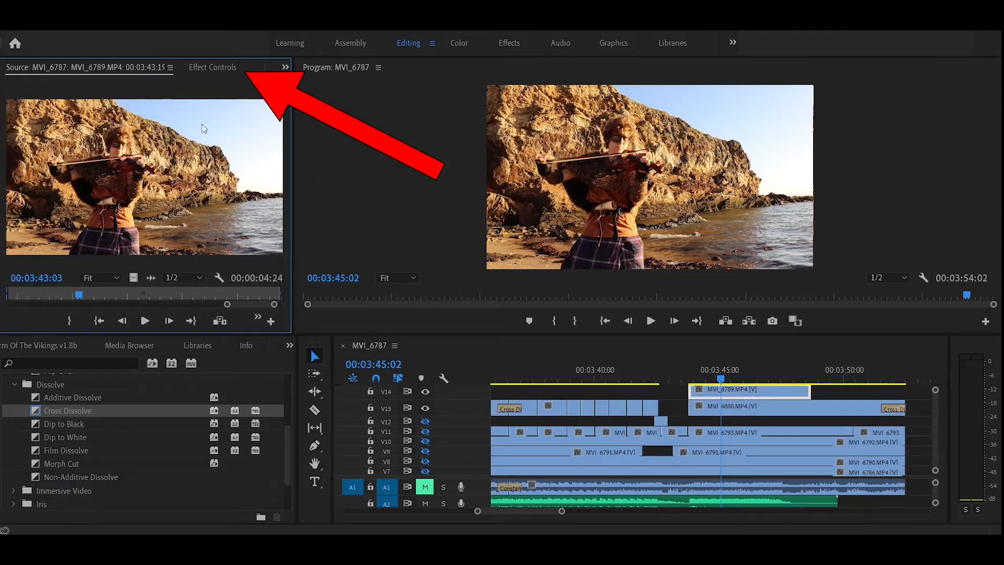
pyautogui.click(214, 65)
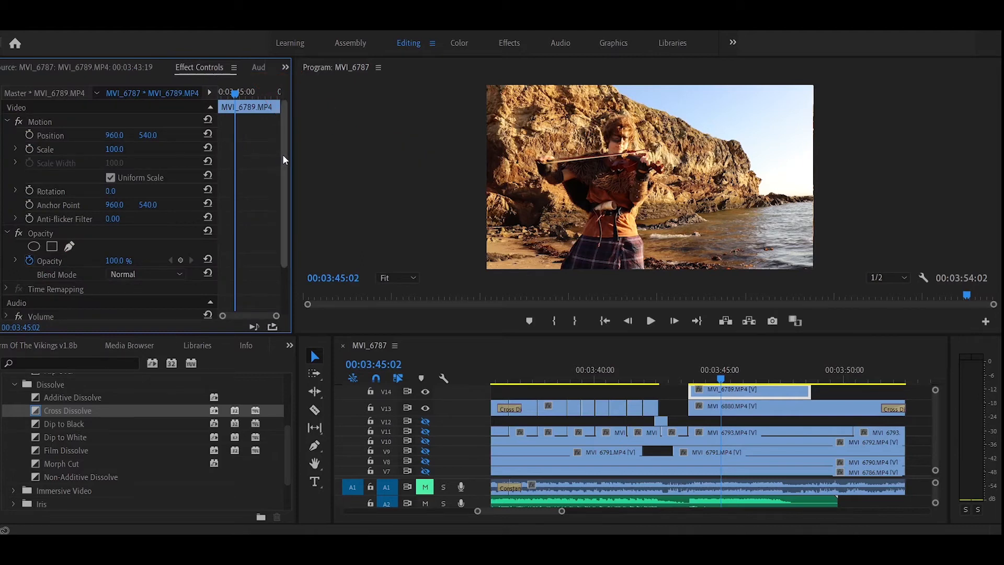
pyautogui.moveTo(283, 155)
pyautogui.mouseDown()
pyautogui.moveTo(284, 200)
pyautogui.moveTo(279, 145)
pyautogui.mouseUp()
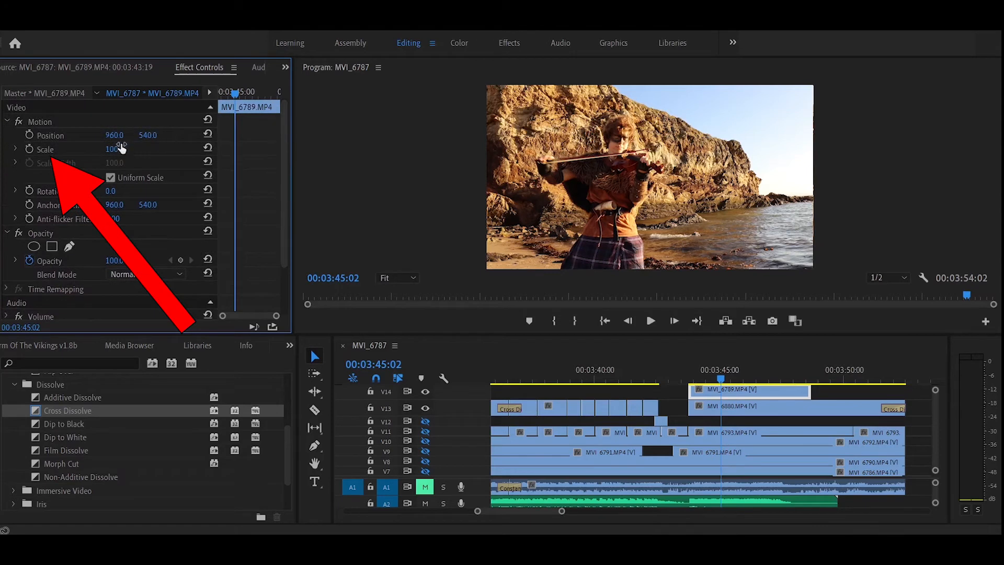
# Step: Try enlarging MVI_6789 to a Scale of about 133 and set the Scale back to 100
pyautogui.moveTo(113, 152)
pyautogui.mouseDown()
pyautogui.moveTo(152, 152)
pyautogui.moveTo(111, 152)
pyautogui.moveTo(124, 150)
pyautogui.mouseUp()
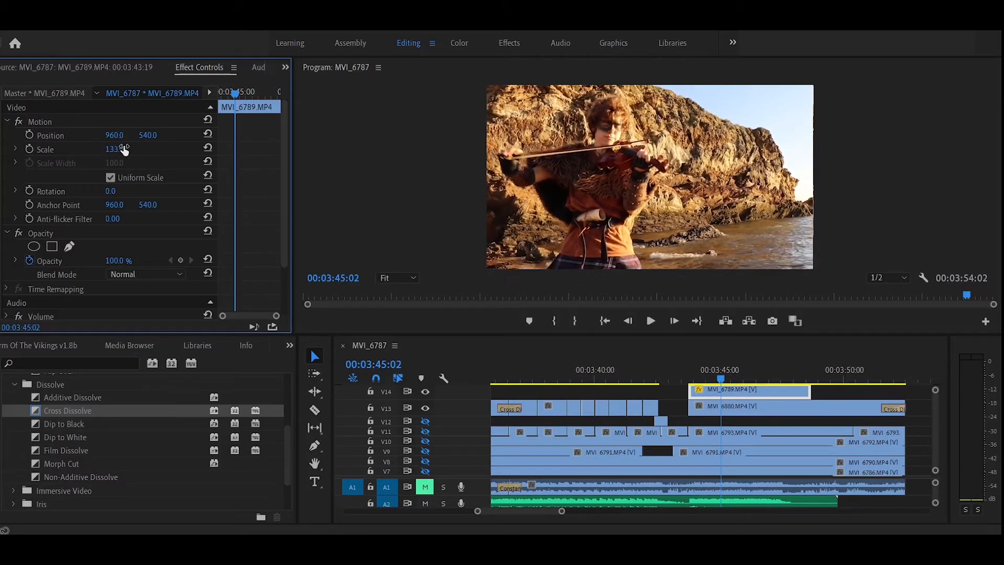
pyautogui.click(124, 146)
pyautogui.write('100')
pyautogui.press('Return')
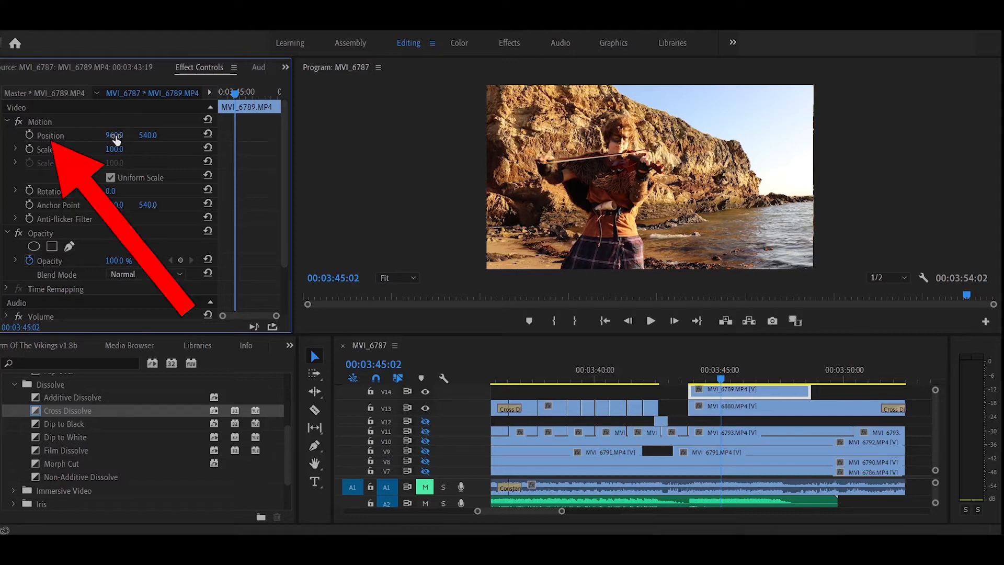
# Step: Try shifting MVI_6789 horizontally and setting its vertical Position to 500, undoing each change
pyautogui.moveTo(116, 139)
pyautogui.mouseDown()
pyautogui.moveTo(241, 150)
pyautogui.moveTo(45, 149)
pyautogui.moveTo(152, 152)
pyautogui.moveTo(124, 149)
pyautogui.mouseUp()
pyautogui.hotkey('ctrl', 'z')
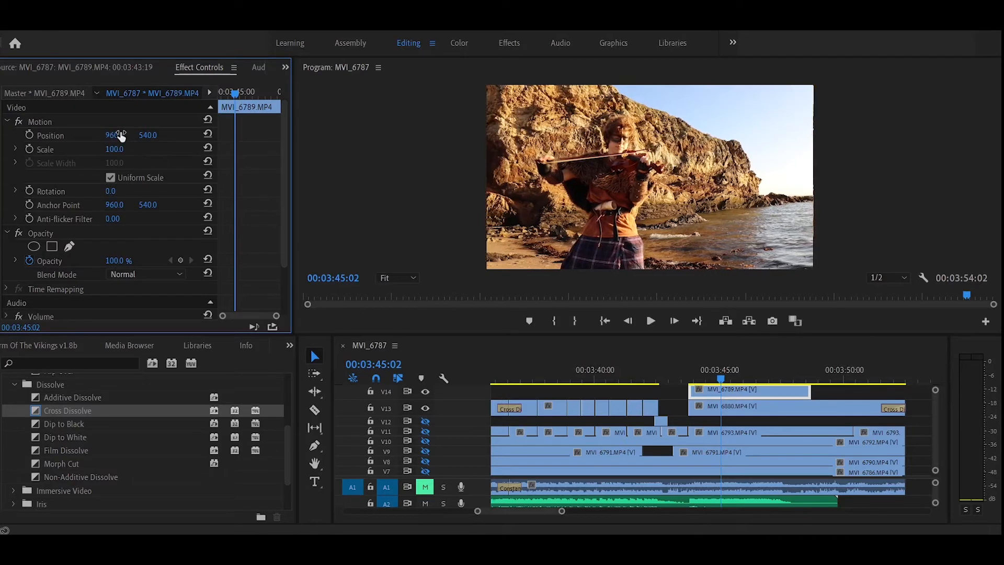
pyautogui.moveTo(152, 137)
pyautogui.mouseDown()
pyautogui.moveTo(253, 140)
pyautogui.moveTo(110, 139)
pyautogui.moveTo(191, 138)
pyautogui.moveTo(150, 135)
pyautogui.mouseUp()
pyautogui.click(150, 135)
pyautogui.write('500')
pyautogui.press('Return')
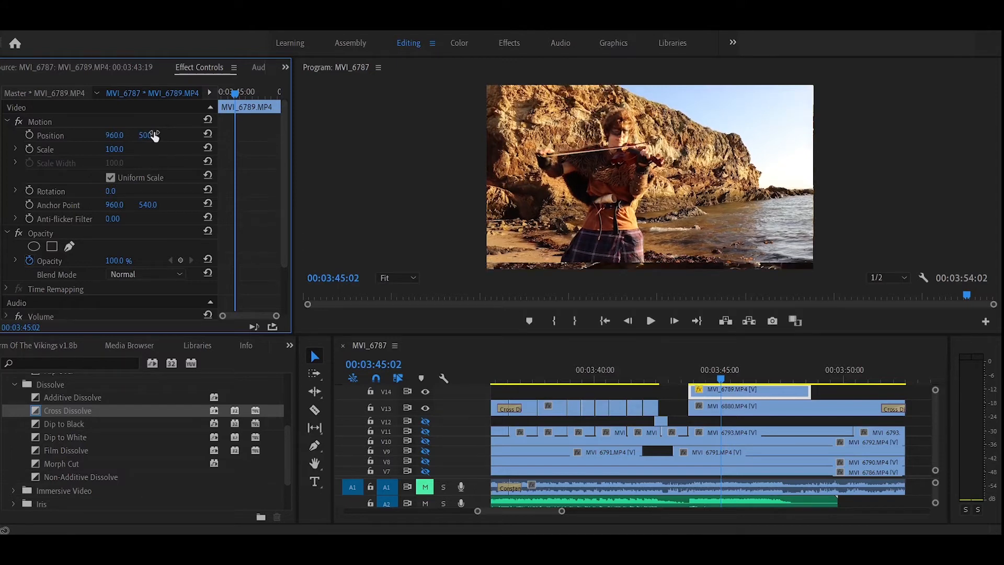
pyautogui.hotkey('ctrl', 'z')
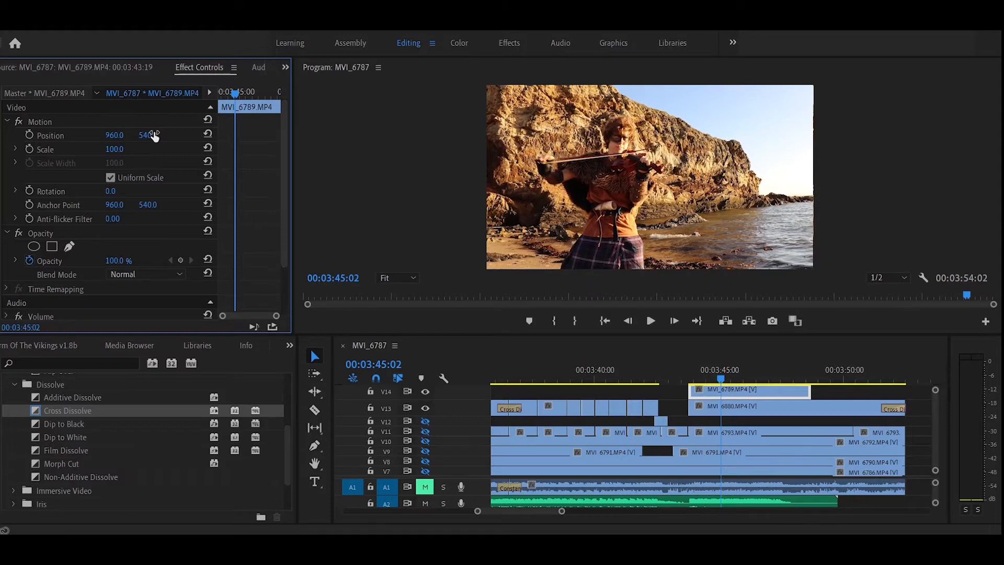
# Step: Try rotating the MVI_6789 clip and undo the rotation
pyautogui.moveTo(113, 193)
pyautogui.mouseDown()
pyautogui.moveTo(134, 192)
pyautogui.moveTo(103, 193)
pyautogui.mouseUp()
pyautogui.hotkey('ctrl', 'z')
# Step: Enlarge the Program monitor area and bring tracks V12 to V14 into view in the timeline
pyautogui.moveTo(361, 335); pyautogui.dragTo(361, 387)
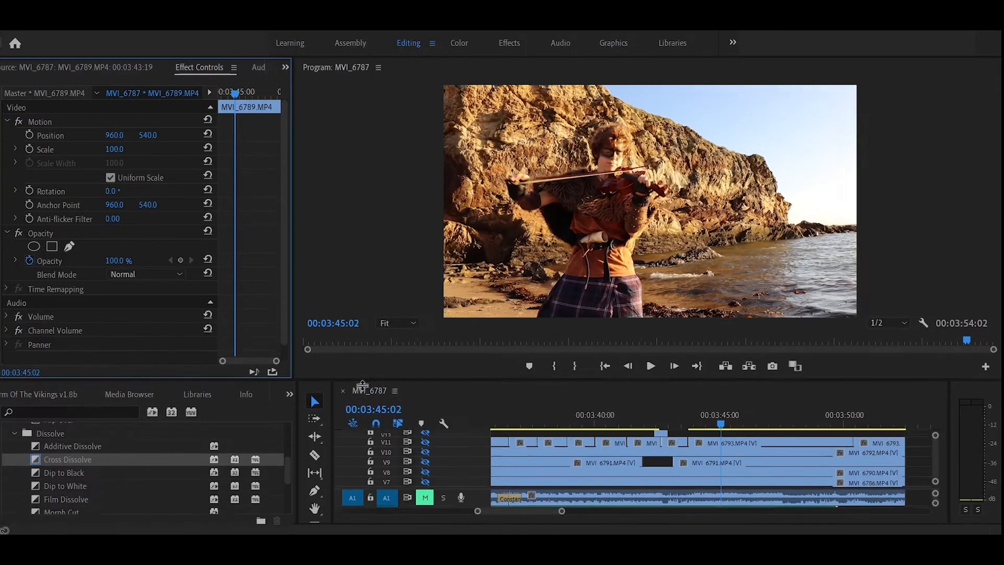
pyautogui.click(120, 261)
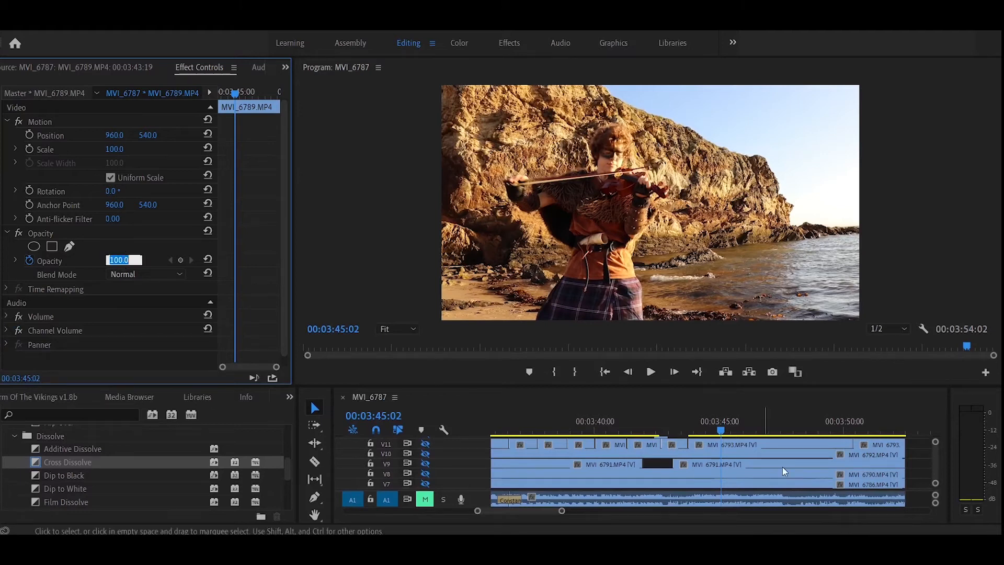
pyautogui.moveTo(937, 474); pyautogui.dragTo(934, 455)
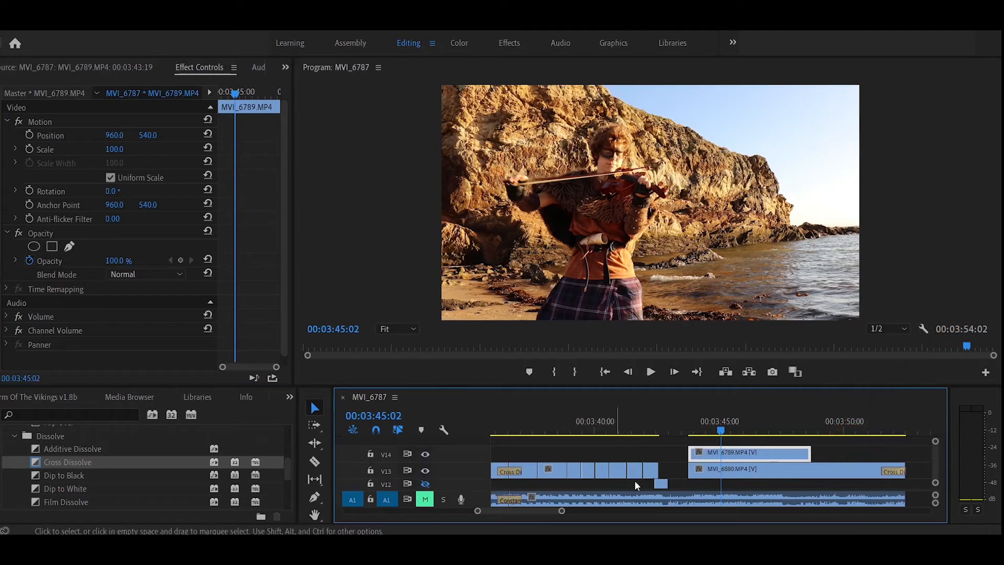
# Step: Try lowering the Opacity of MVI_6789 to 0%, restore it to 100% and lower it again
pyautogui.moveTo(125, 266); pyautogui.dragTo(45, 267)
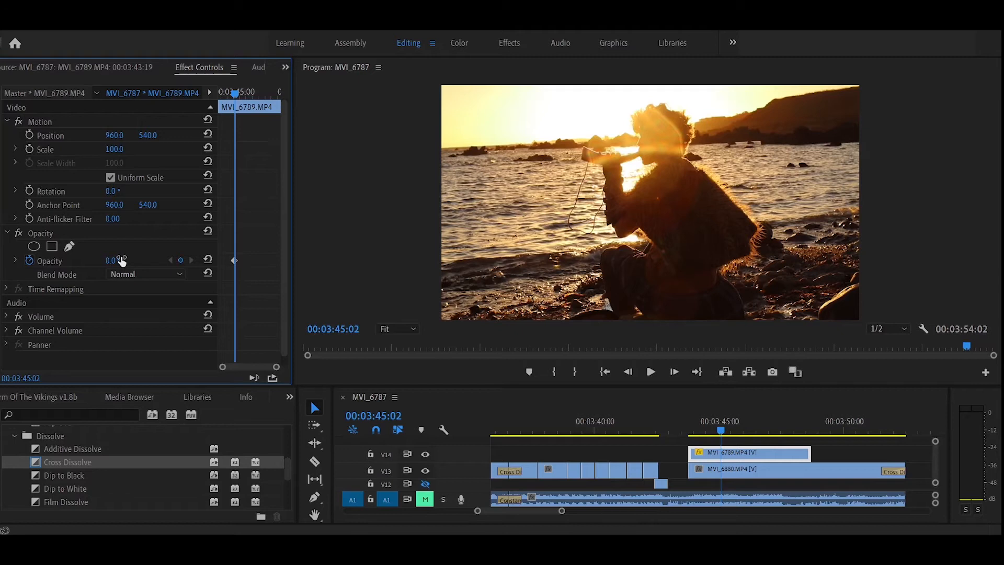
pyautogui.moveTo(117, 264)
pyautogui.mouseDown()
pyautogui.moveTo(136, 262)
pyautogui.moveTo(125, 261)
pyautogui.mouseUp()
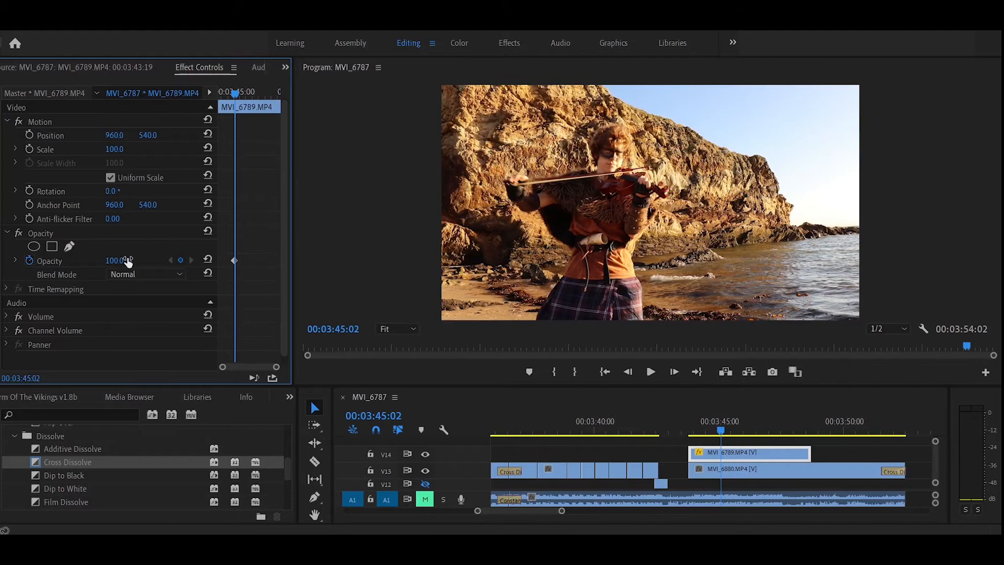
pyautogui.moveTo(123, 260); pyautogui.dragTo(53, 264)
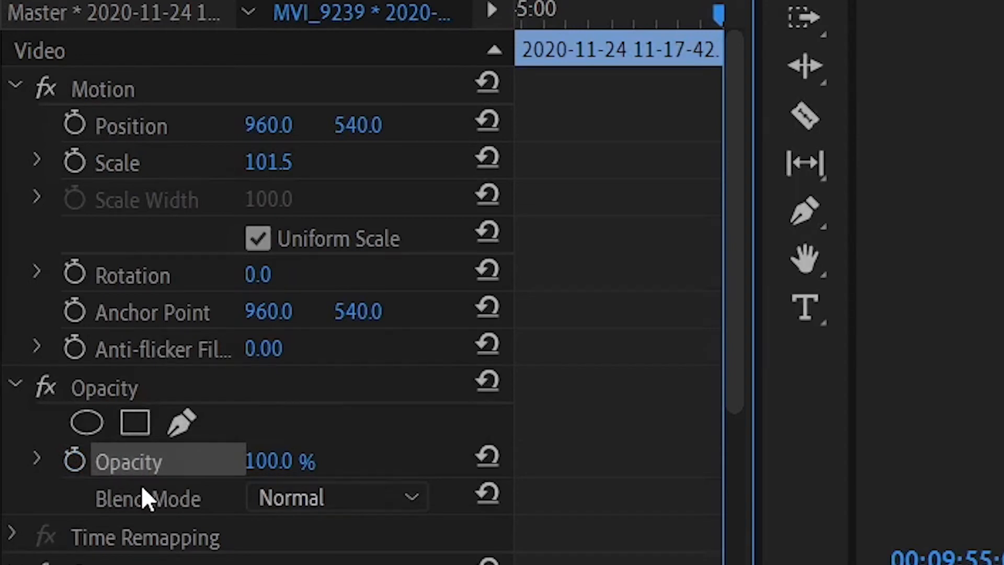
# Step: Add an Opacity keyframe at 100% to MVI_6789 and move it to the start of the clip
pyautogui.click(75, 459)
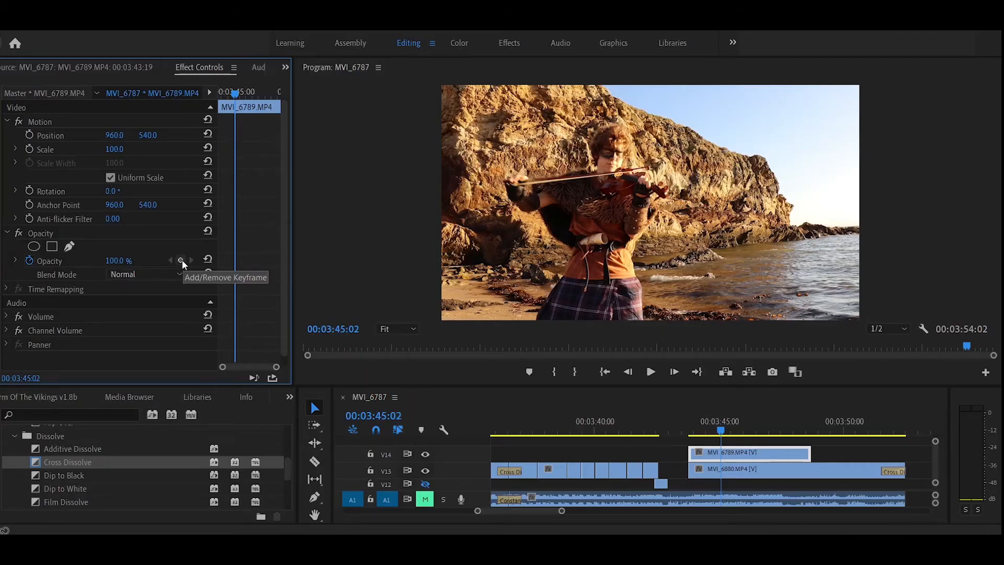
pyautogui.click(181, 260)
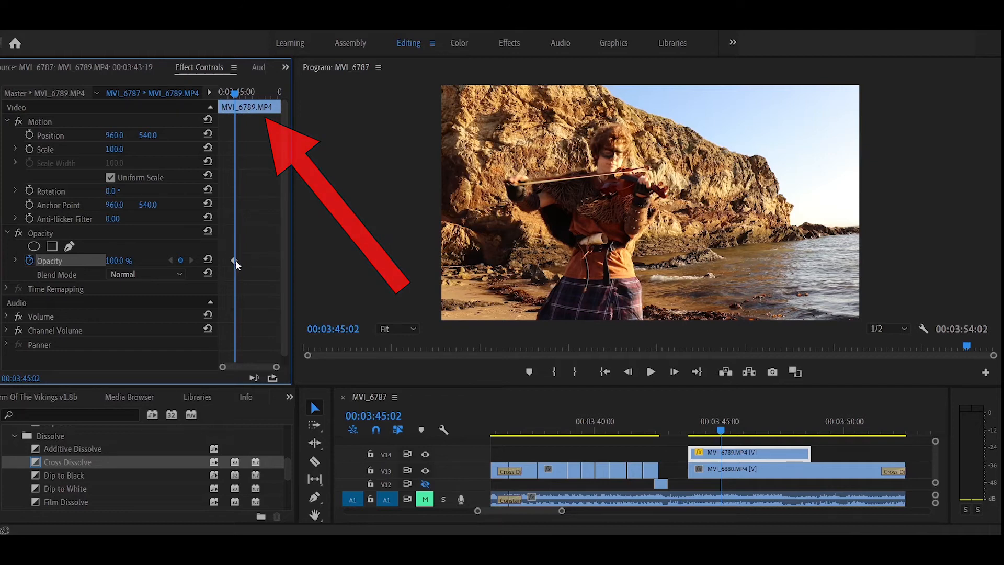
pyautogui.moveTo(235, 261); pyautogui.dragTo(208, 265)
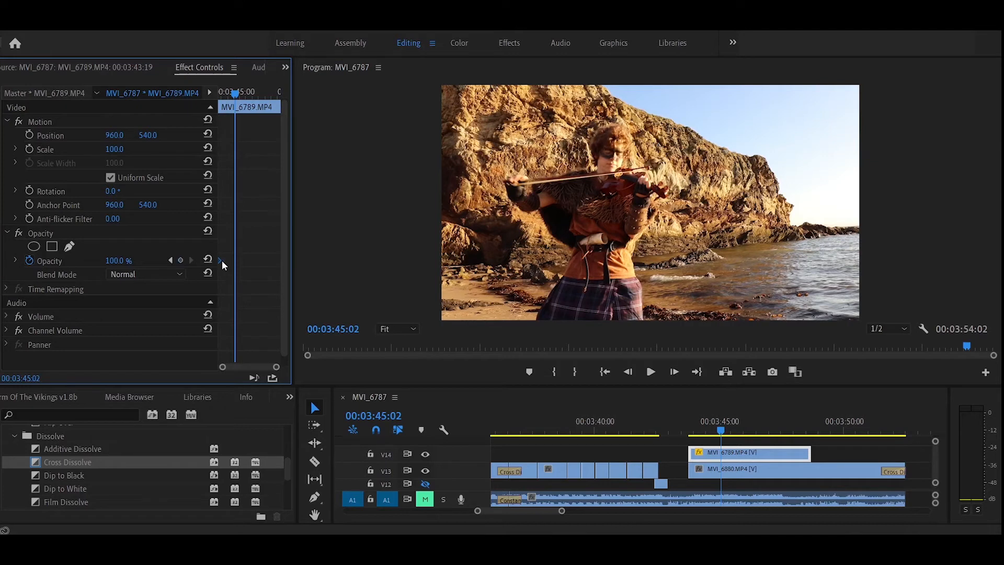
# Step: Add a second Opacity keyframe to MVI_6789 at 00:03:48:14, near the end of the clip
pyautogui.click(277, 92)
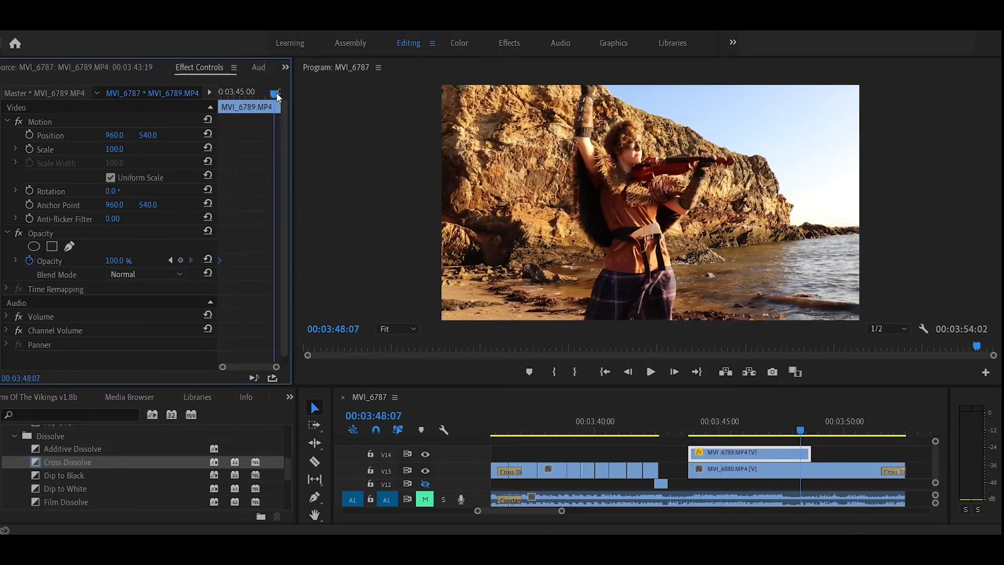
pyautogui.press('Left')
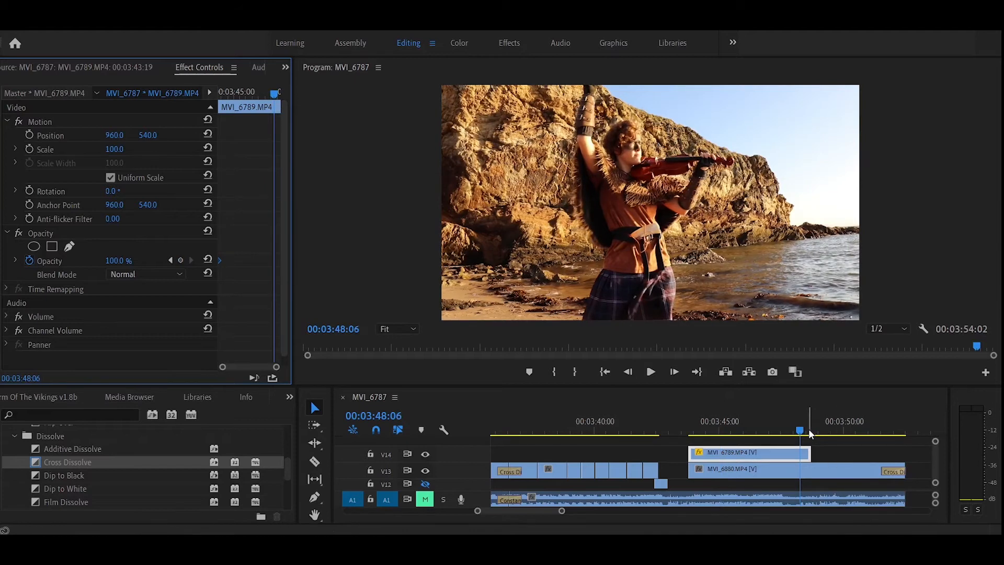
pyautogui.click(809, 429)
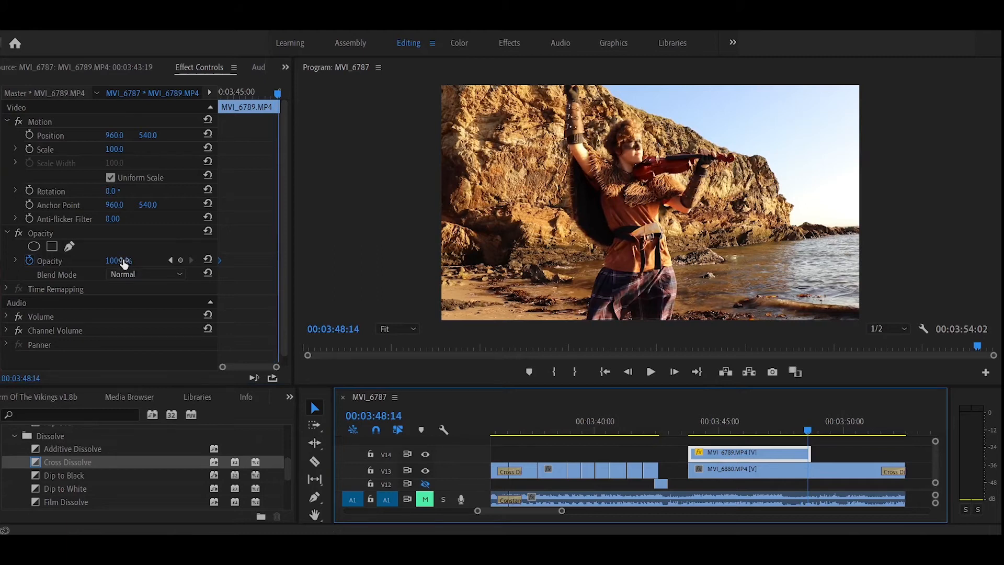
pyautogui.click(181, 261)
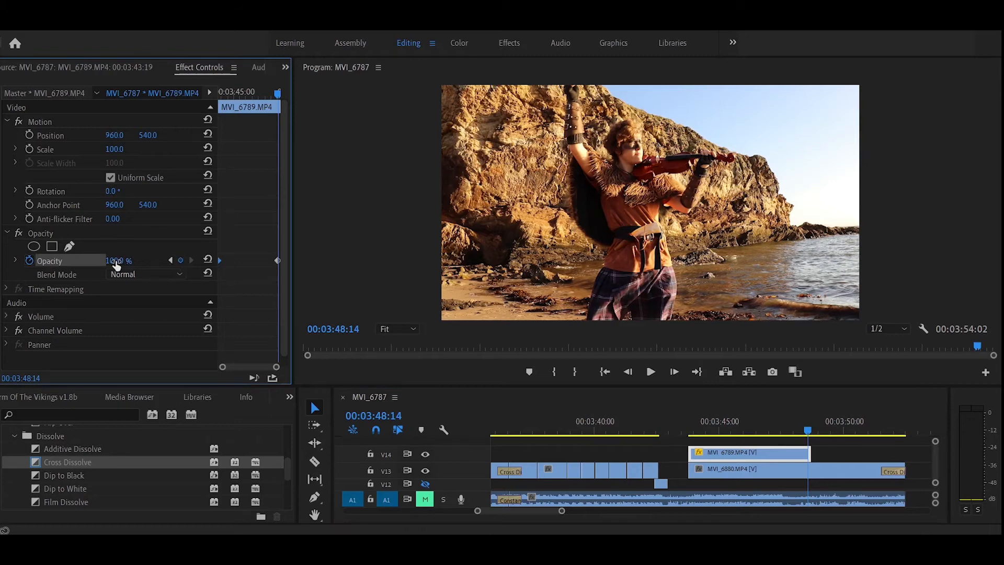
# Step: Set the second Opacity keyframe of MVI_6789 to 0%, move it to the clip's end and play back the fade
pyautogui.moveTo(114, 265); pyautogui.dragTo(7, 271)
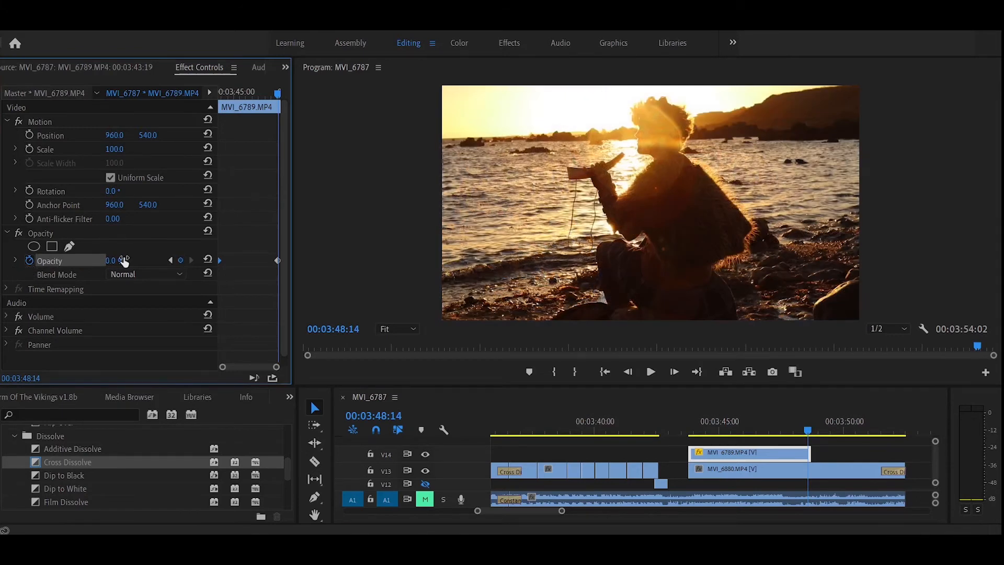
pyautogui.click(278, 261)
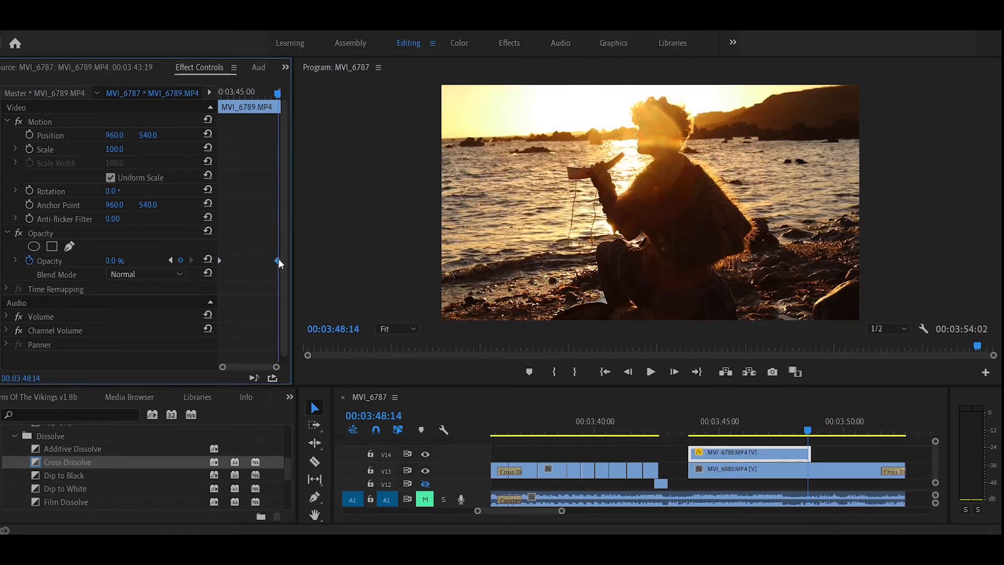
pyautogui.moveTo(278, 261); pyautogui.dragTo(284, 259)
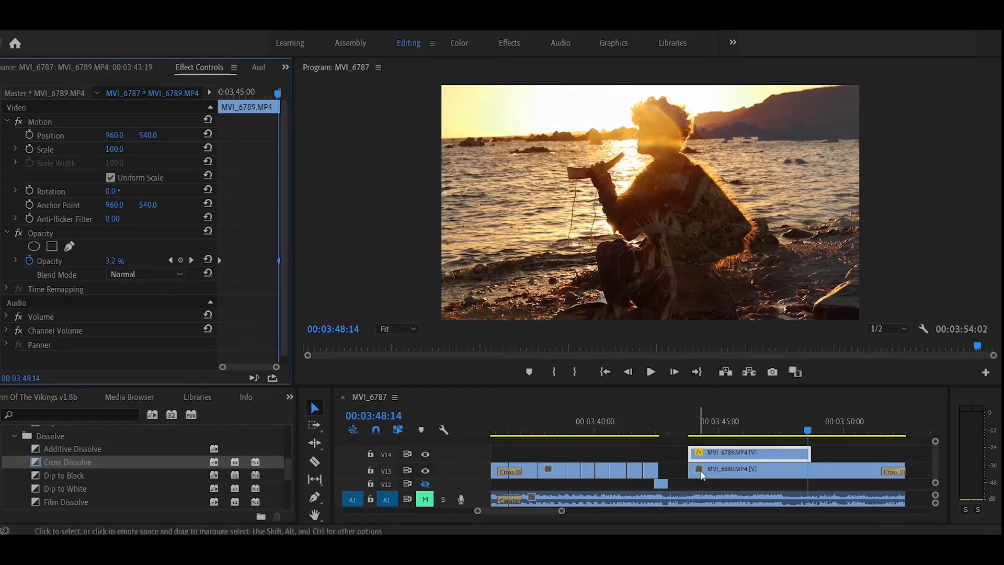
pyautogui.click(686, 431)
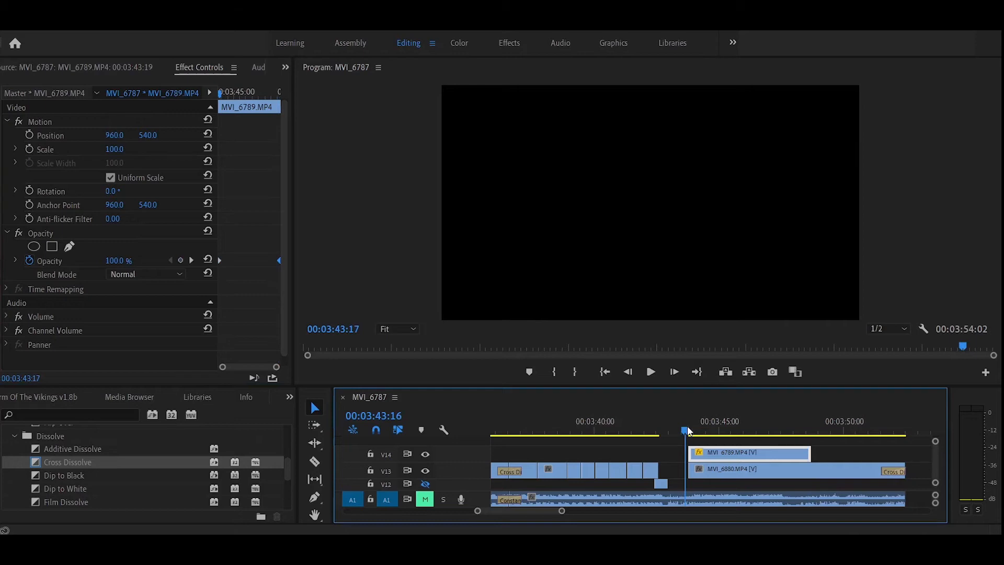
pyautogui.press('space')
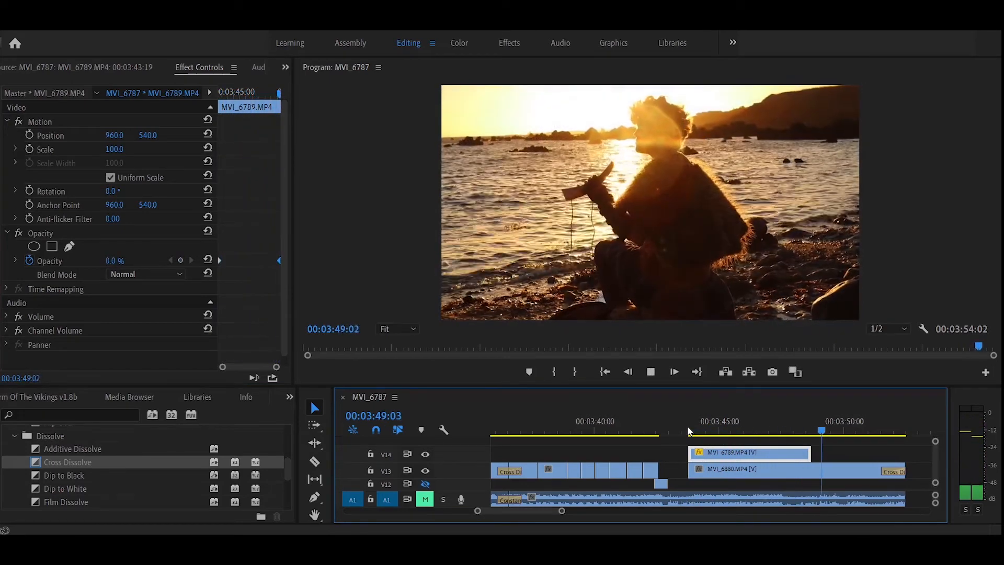
pyautogui.press('space')
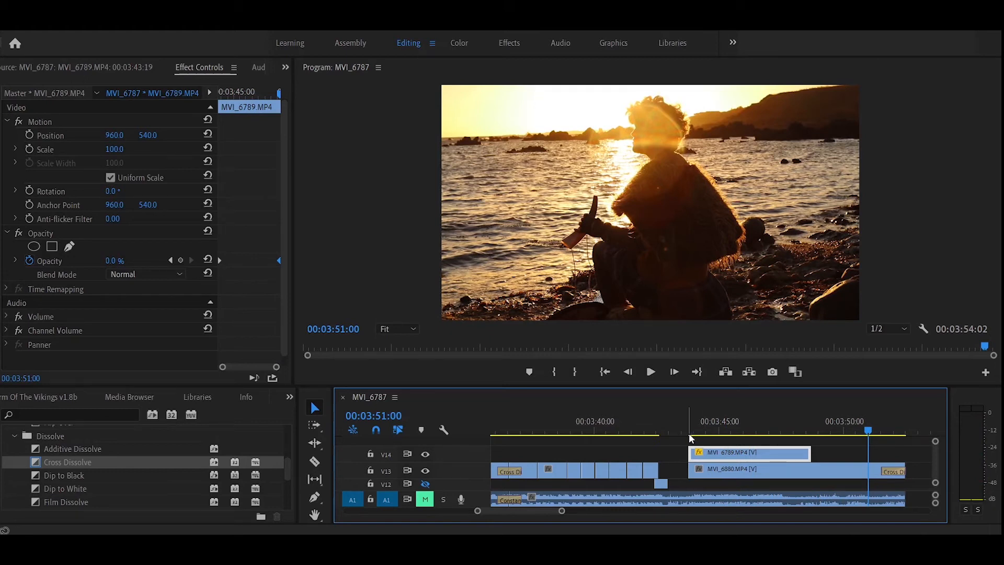
# Step: Try two intermediate Opacity keyframes on MVI_6789, the first at 00:03:45:20, and play back the fade
pyautogui.click(739, 430)
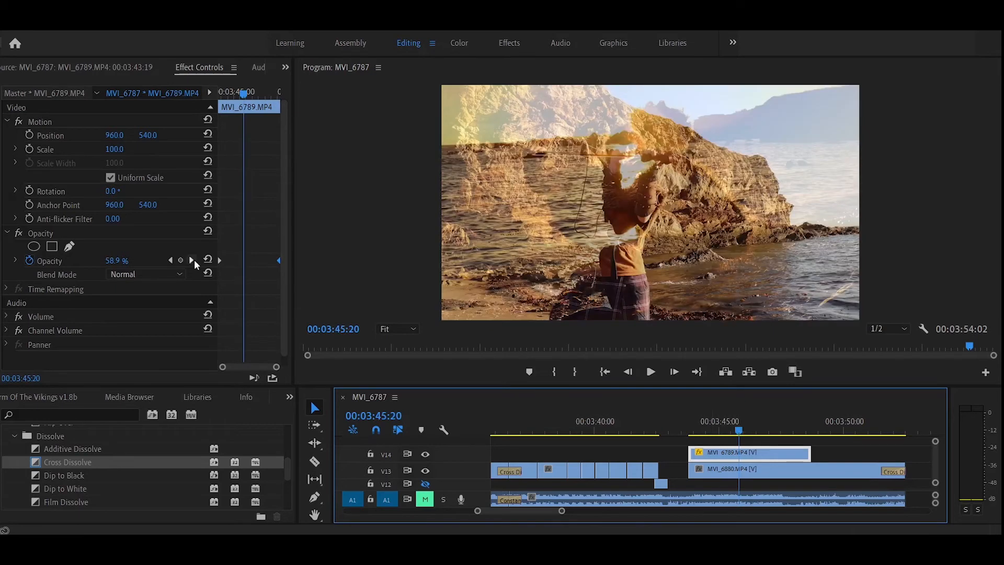
pyautogui.click(181, 261)
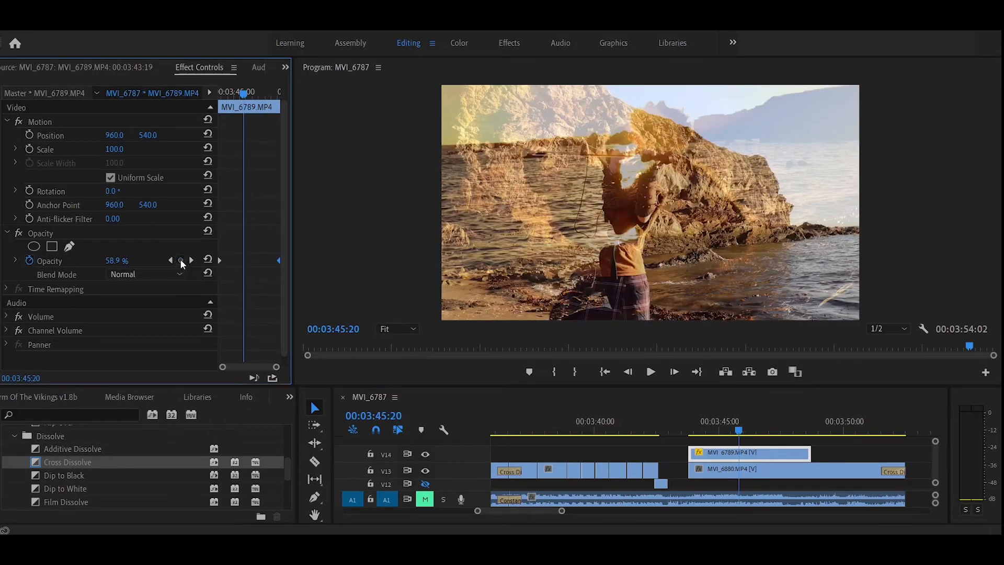
pyautogui.moveTo(119, 264); pyautogui.dragTo(160, 265)
pyautogui.click(260, 93)
pyautogui.click(691, 432)
pyautogui.press('space')
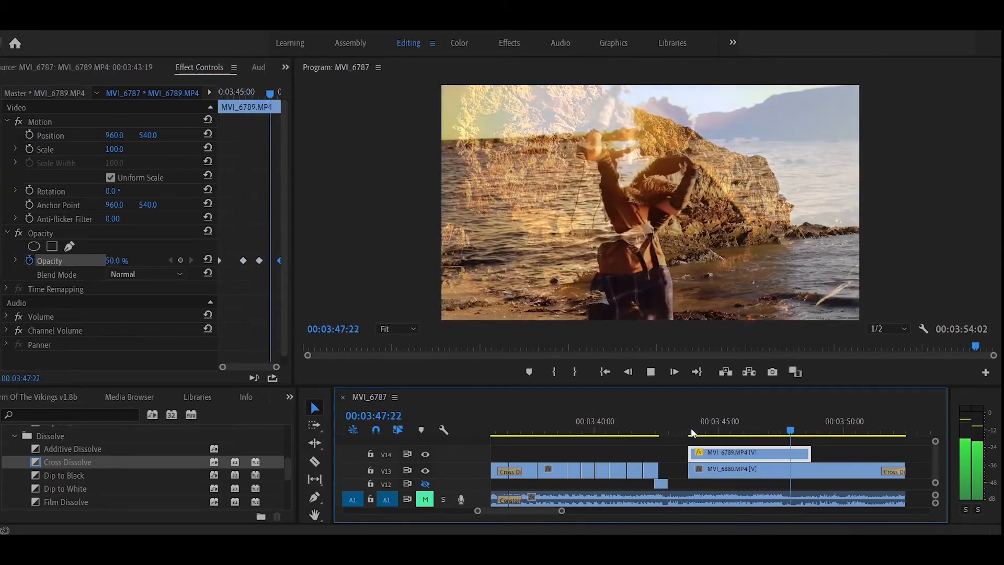
pyautogui.press('space')
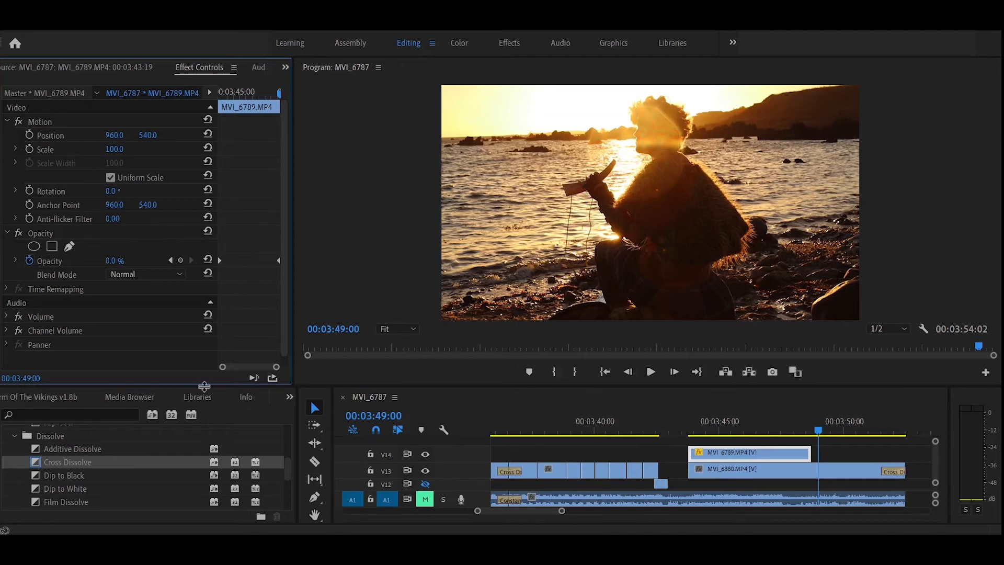
# Step: Enlarge the timeline and effects area and search the effects for crop
pyautogui.moveTo(137, 386); pyautogui.dragTo(136, 342)
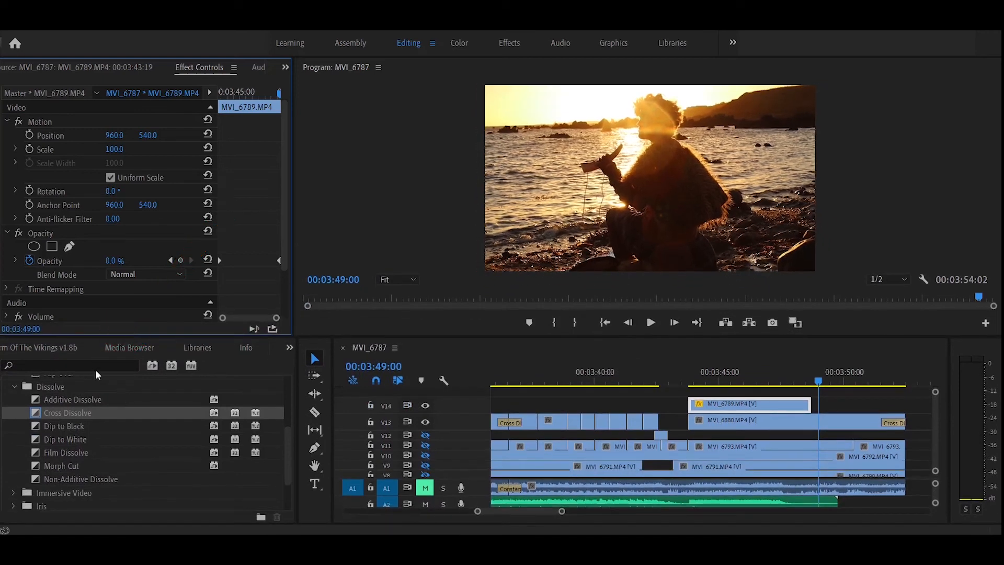
pyautogui.click(290, 347)
pyautogui.click(311, 428)
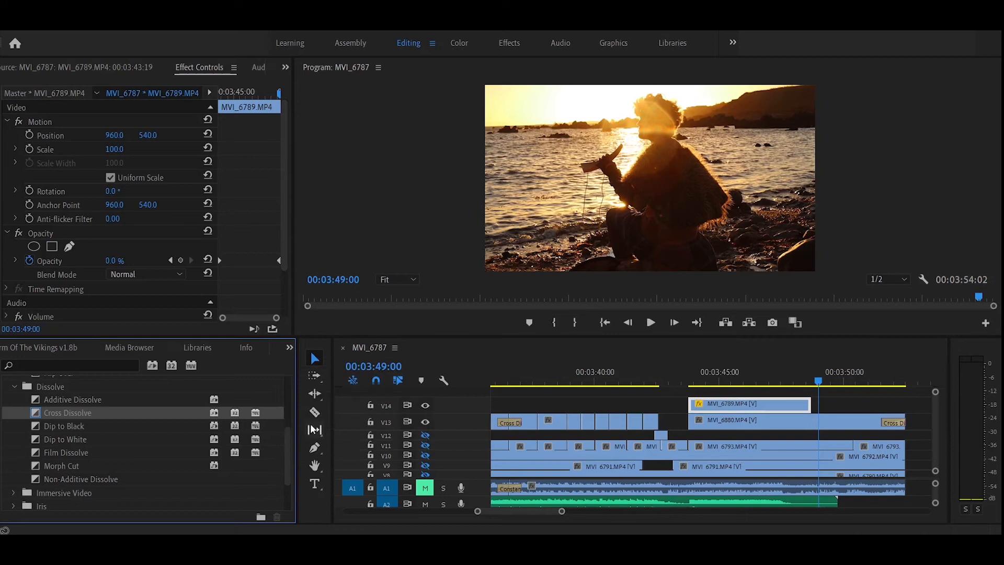
pyautogui.click(58, 364)
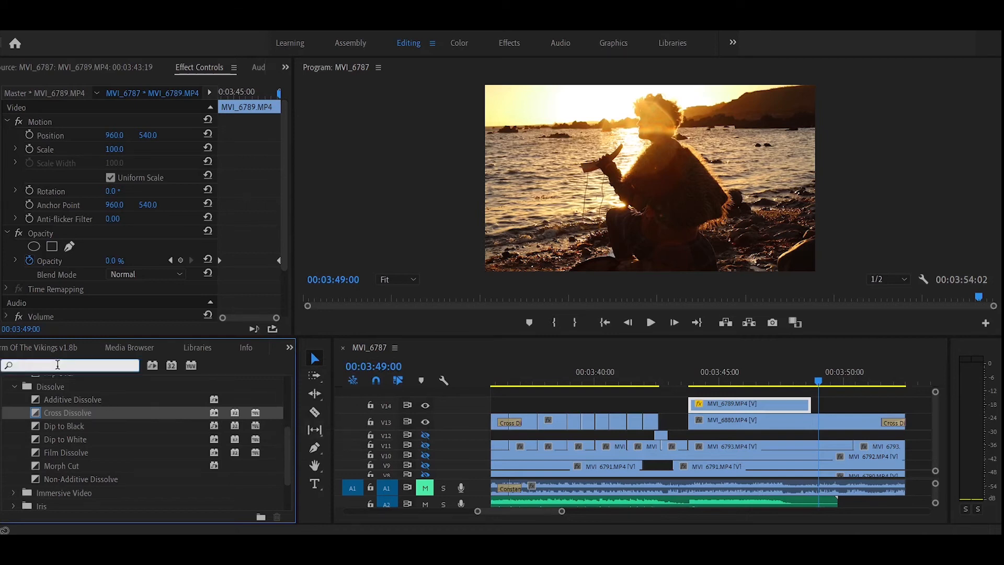
pyautogui.write('crop')
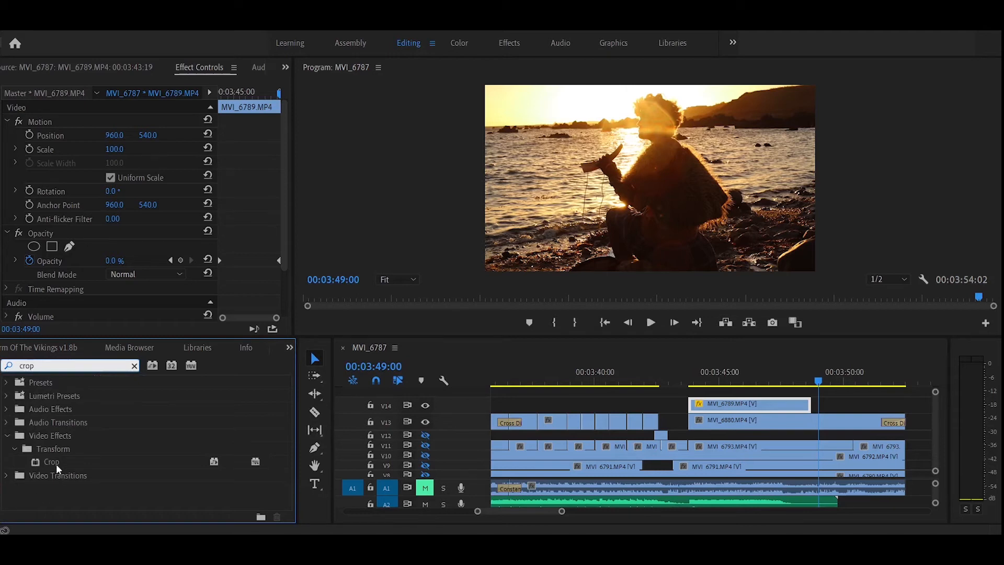
# Step: Delete the start and end Opacity keyframes from MVI_6789
pyautogui.moveTo(698, 381); pyautogui.dragTo(689, 381)
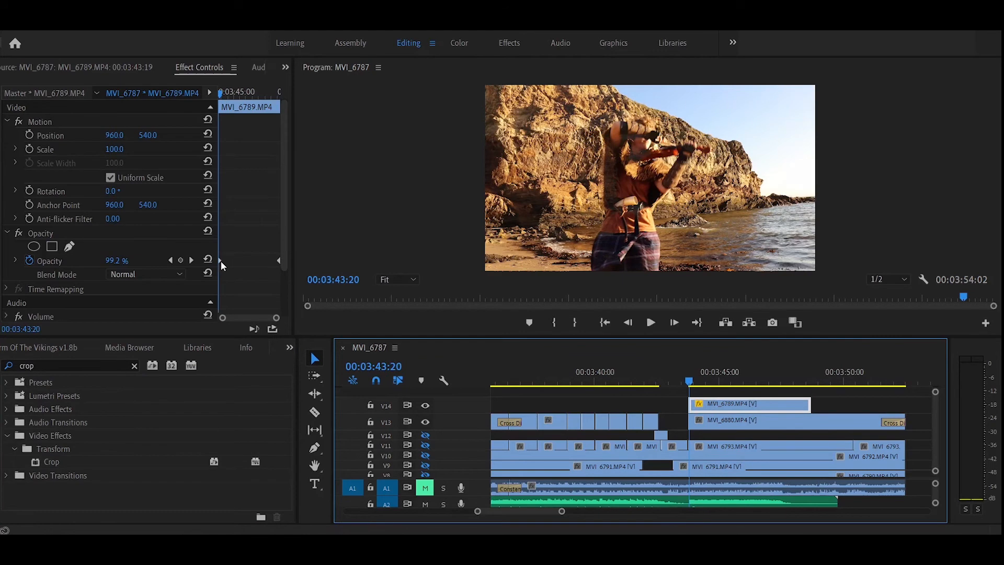
pyautogui.click(220, 260)
pyautogui.press('Delete')
pyautogui.click(278, 260)
pyautogui.press('Delete')
# Step: Apply the Crop effect to MVI_6789 on V14 and set its Right crop to 41%
pyautogui.click(728, 381)
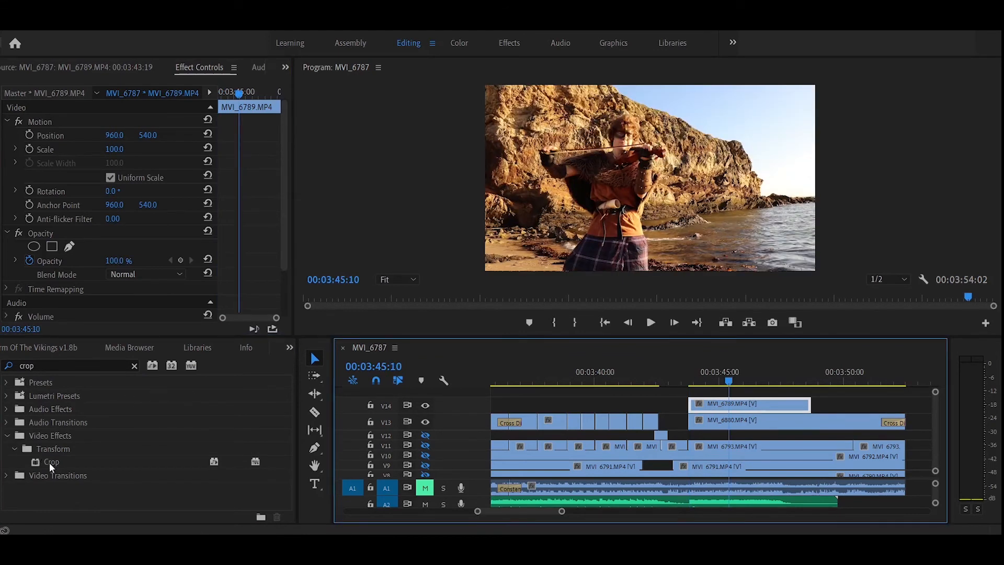
pyautogui.moveTo(49, 463); pyautogui.dragTo(715, 412)
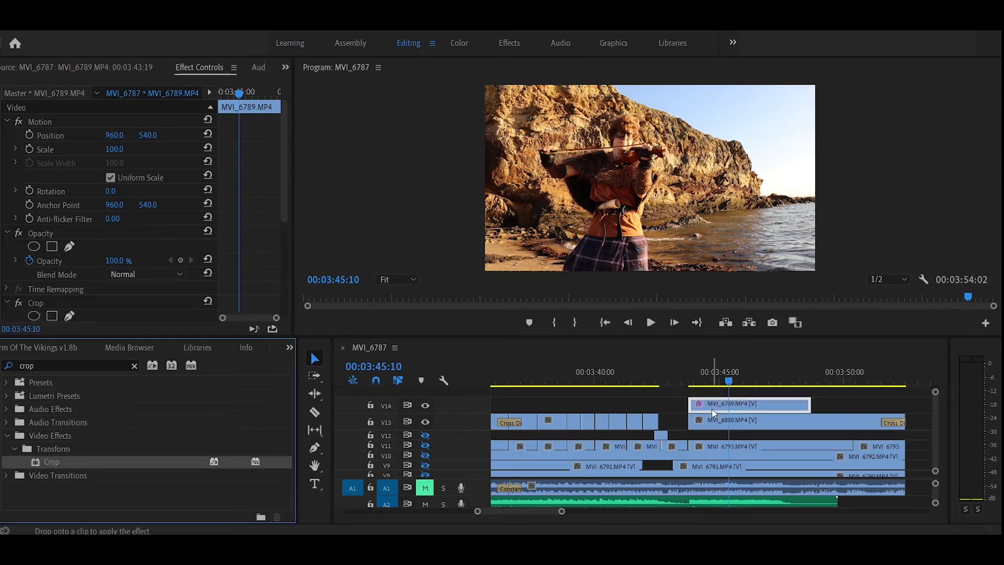
pyautogui.click(717, 405)
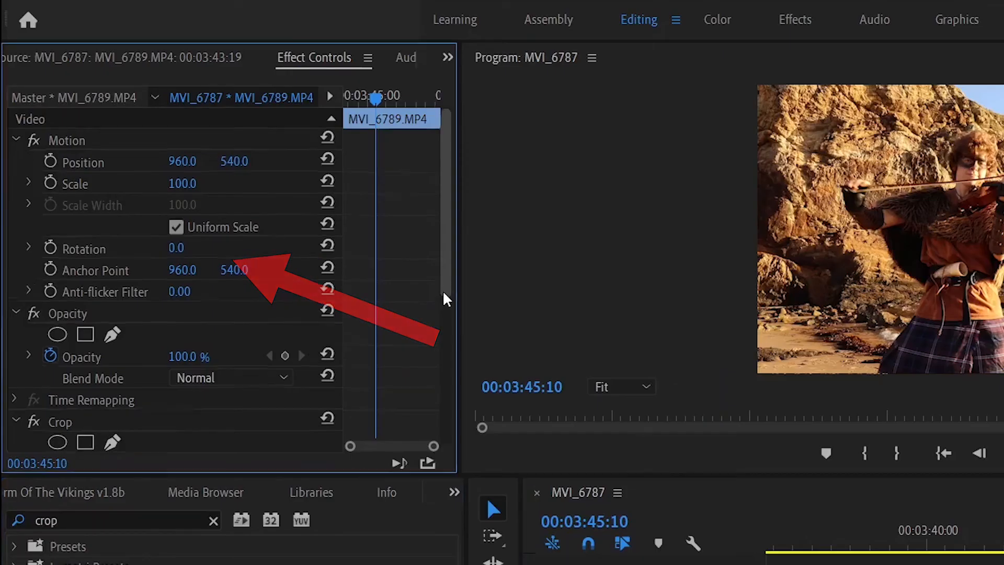
pyautogui.scroll(-4, 276, 278)
pyautogui.scroll(-2, 432, 383)
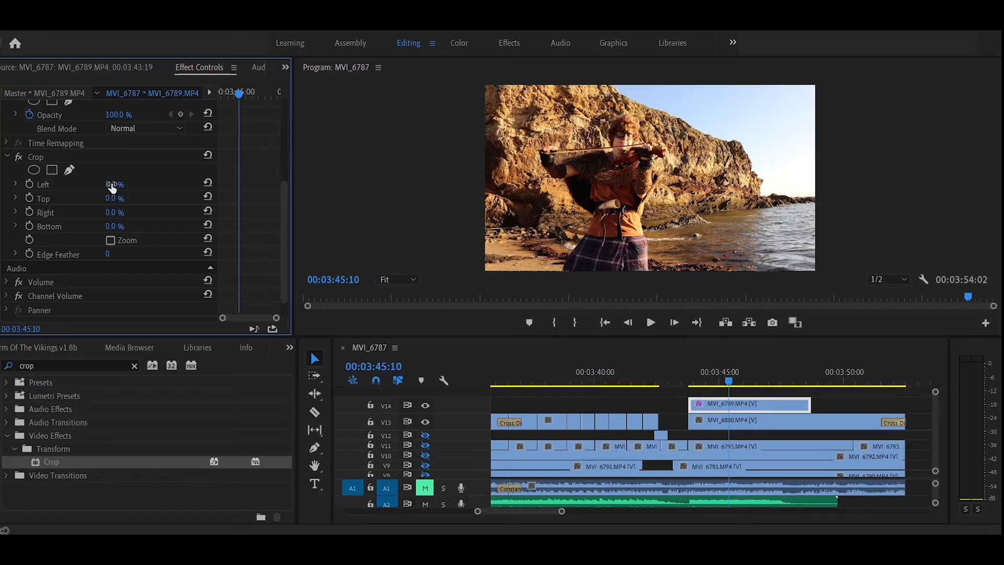
pyautogui.moveTo(113, 188); pyautogui.dragTo(117, 234)
pyautogui.moveTo(114, 213); pyautogui.dragTo(155, 220)
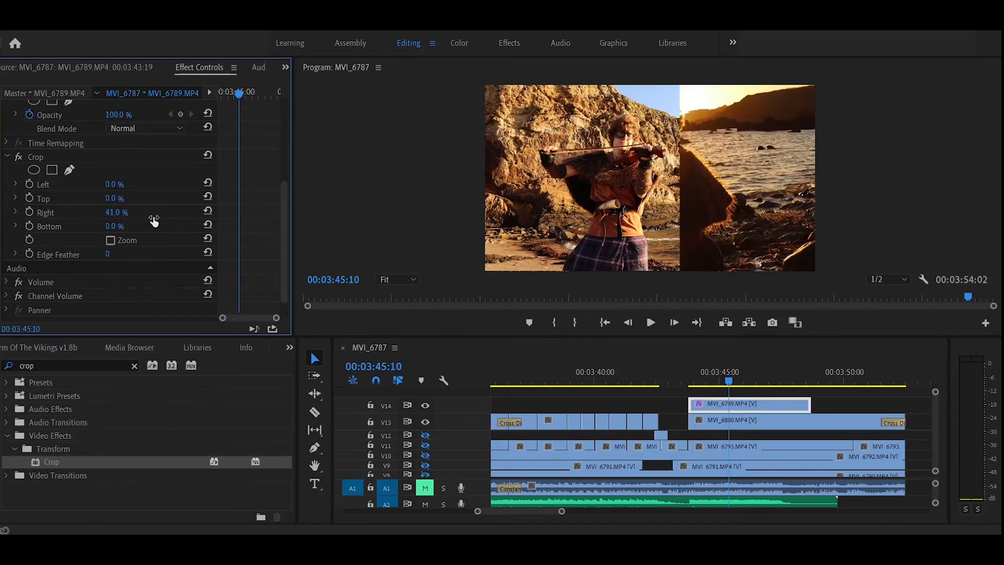
# Step: Set the horizontal Position of MVI_6789 to 787 and of MVI_6880 to 1369 to form a split screen
pyautogui.moveTo(286, 217); pyautogui.dragTo(284, 124)
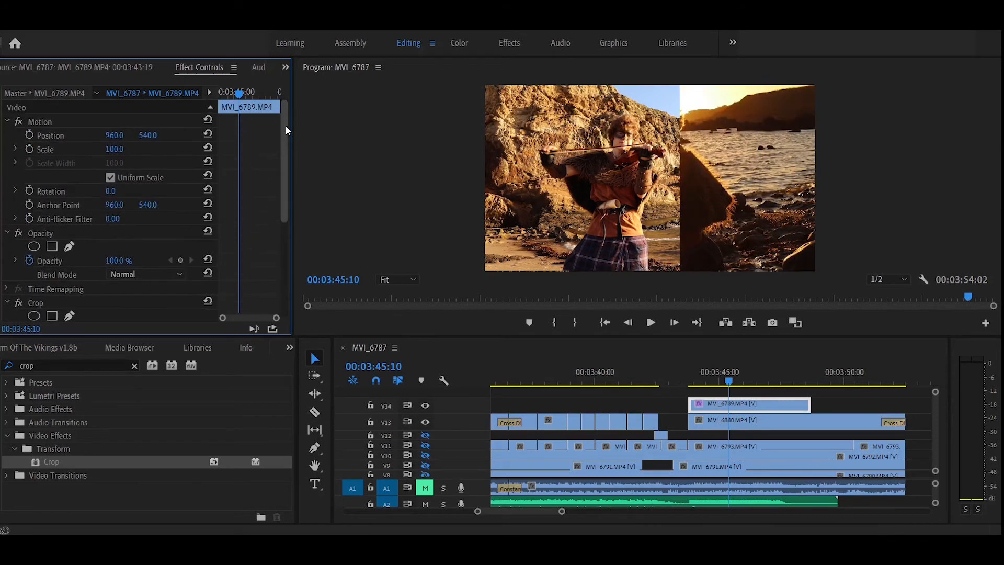
pyautogui.moveTo(115, 138)
pyautogui.mouseDown()
pyautogui.moveTo(84, 142)
pyautogui.moveTo(122, 144)
pyautogui.mouseUp()
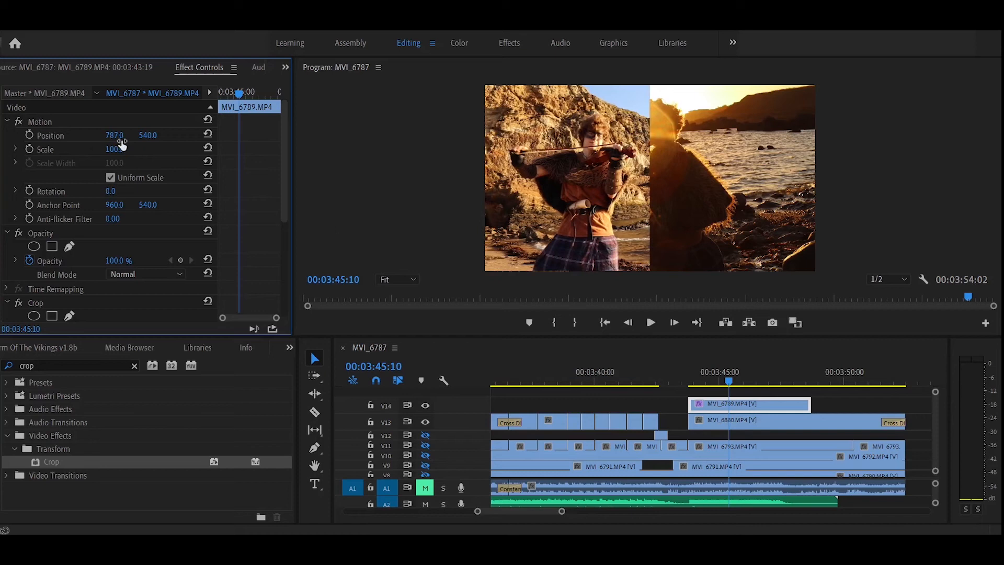
pyautogui.click(761, 424)
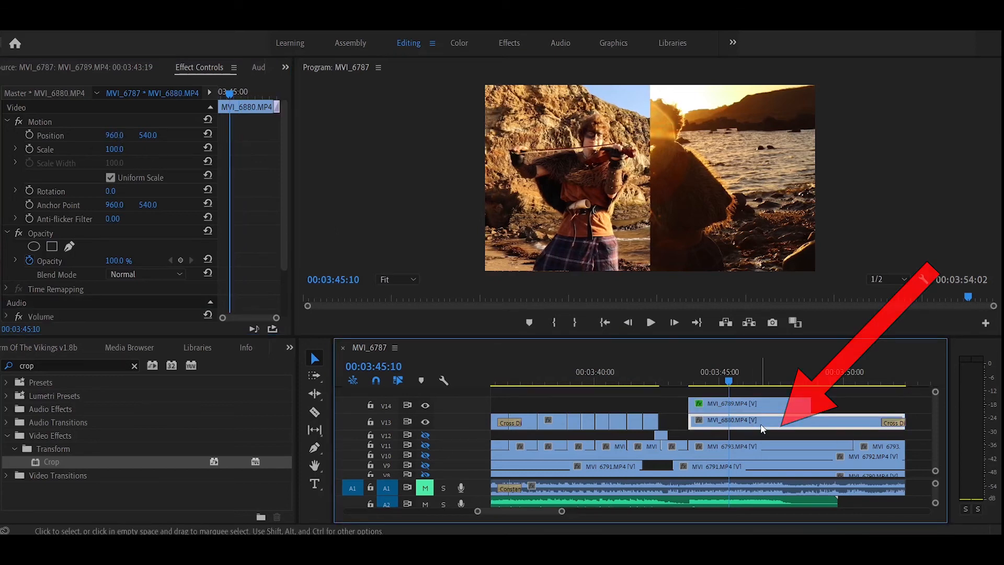
pyautogui.click(116, 139)
pyautogui.moveTo(115, 139); pyautogui.dragTo(392, 143)
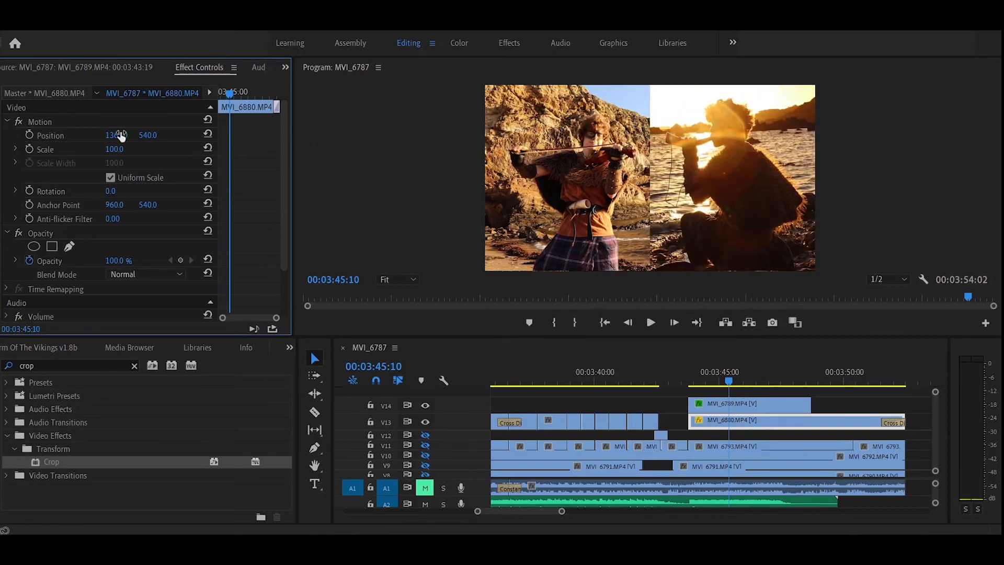
# Step: Play the split screen from the start of the two overlapping clips
pyautogui.click(689, 379)
pyautogui.press('space')
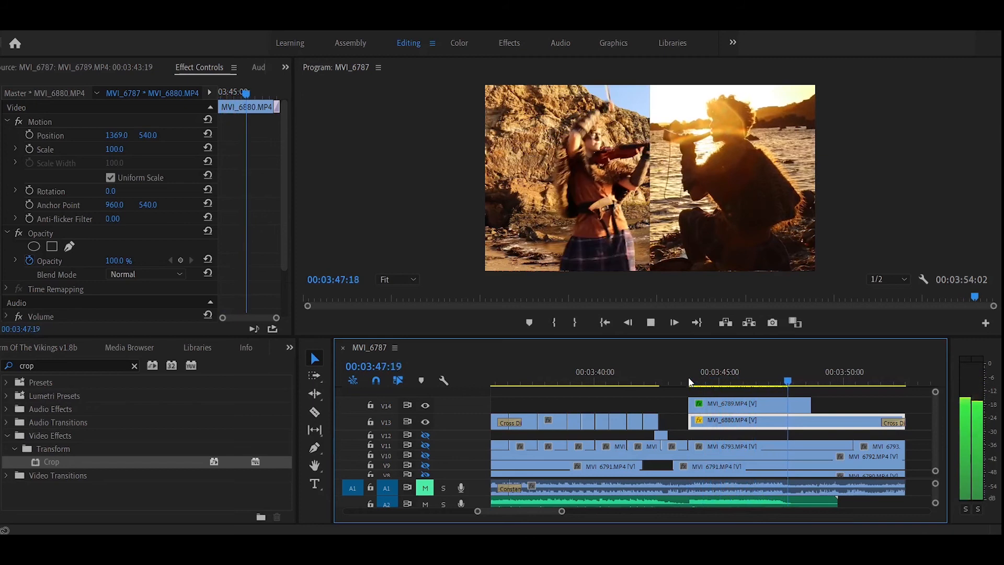
pyautogui.press('space')
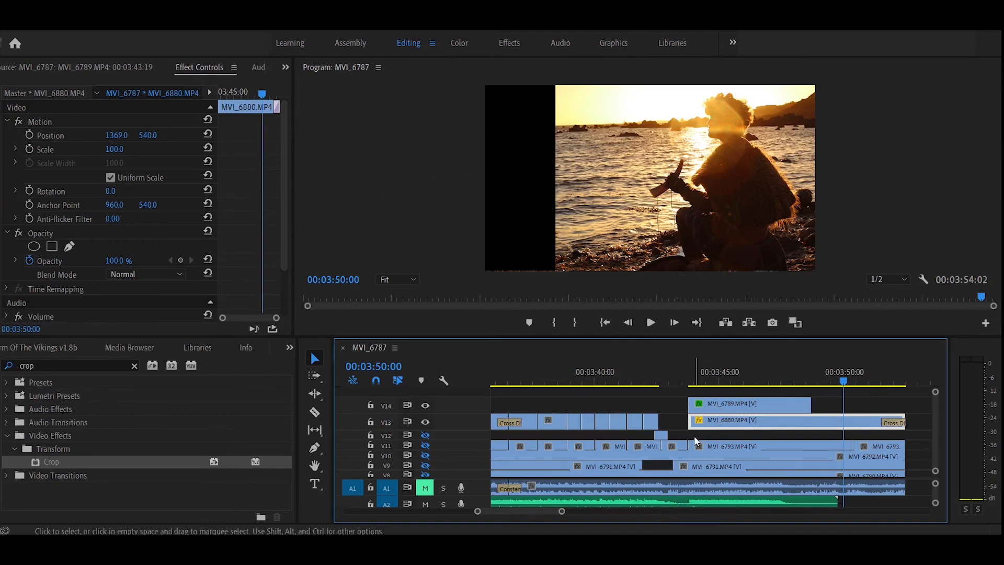
# Step: Undo the split-screen Position changes and the Crop effect on MVI_6789
pyautogui.hotkey('ctrl', 'z')
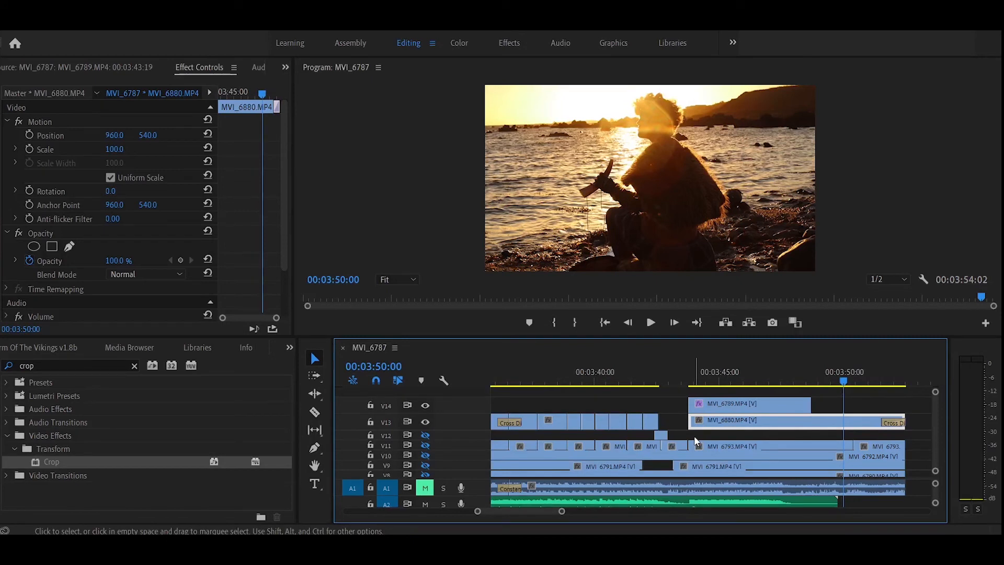
pyautogui.click(719, 407)
# Step: Set the horizontal Position of MVI_6880 to 505 and add a Position keyframe at 00:03:50:00
pyautogui.click(804, 421)
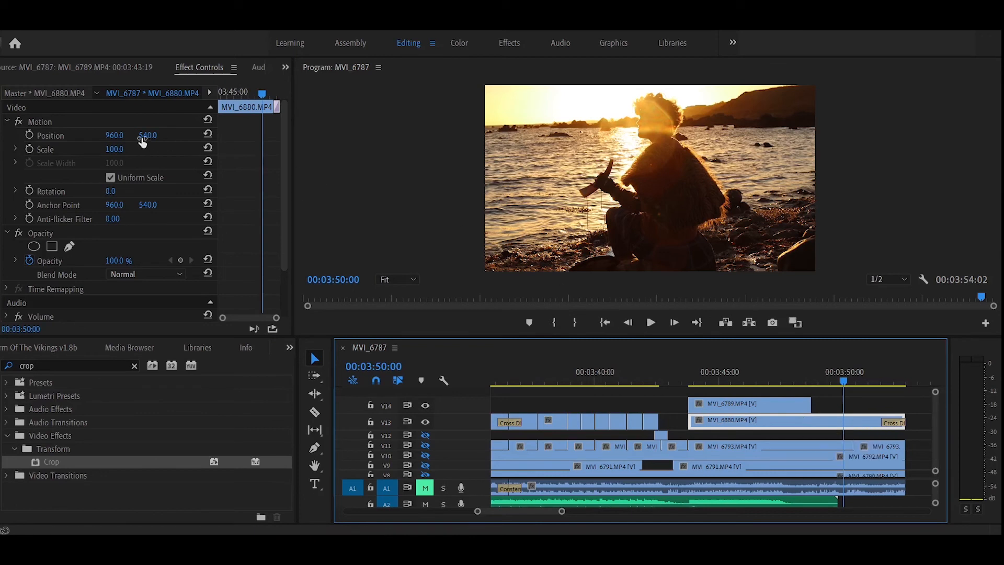
pyautogui.click(118, 137)
pyautogui.moveTo(118, 137)
pyautogui.mouseDown()
pyautogui.moveTo(167, 135)
pyautogui.moveTo(42, 148)
pyautogui.moveTo(121, 136)
pyautogui.mouseUp()
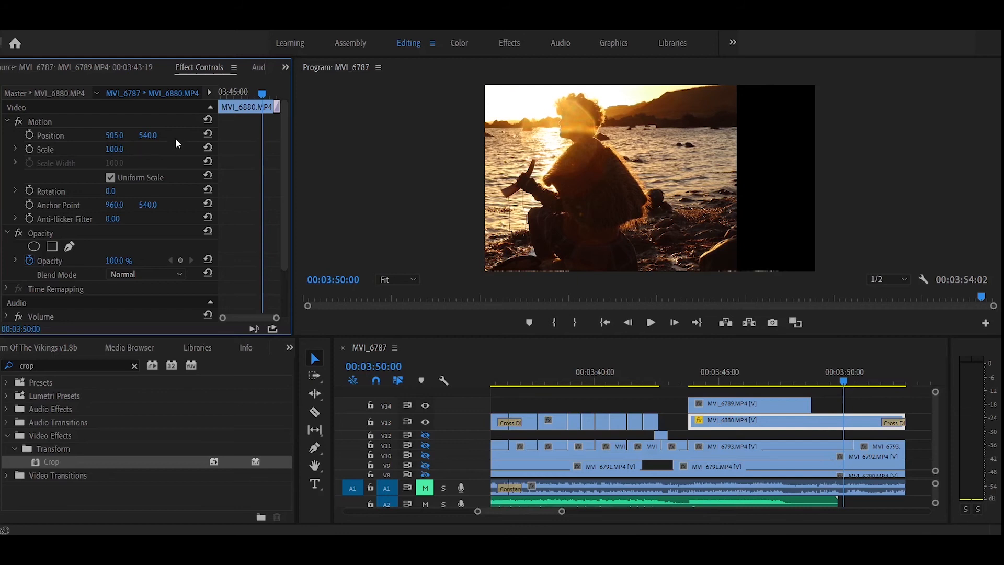
pyautogui.click(29, 135)
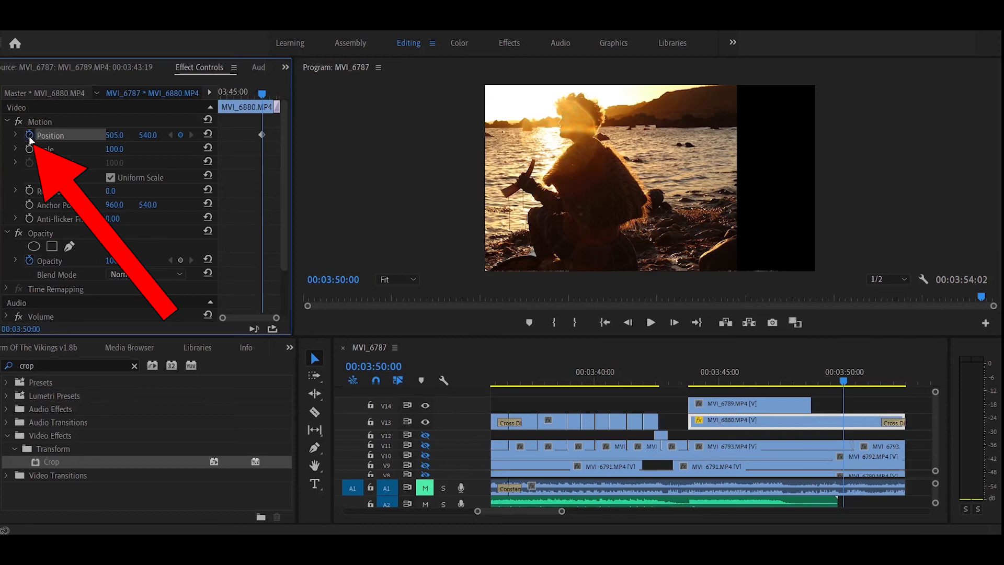
# Step: Add a second Position keyframe to MVI_6880 at 00:03:51:10 and set its horizontal value to 958
pyautogui.moveTo(263, 94); pyautogui.dragTo(273, 99)
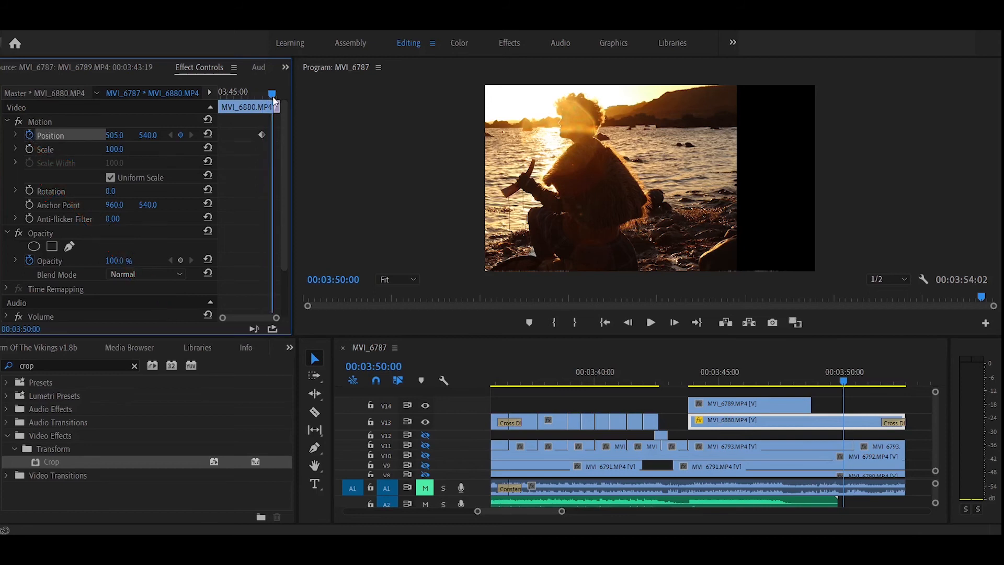
pyautogui.click(180, 135)
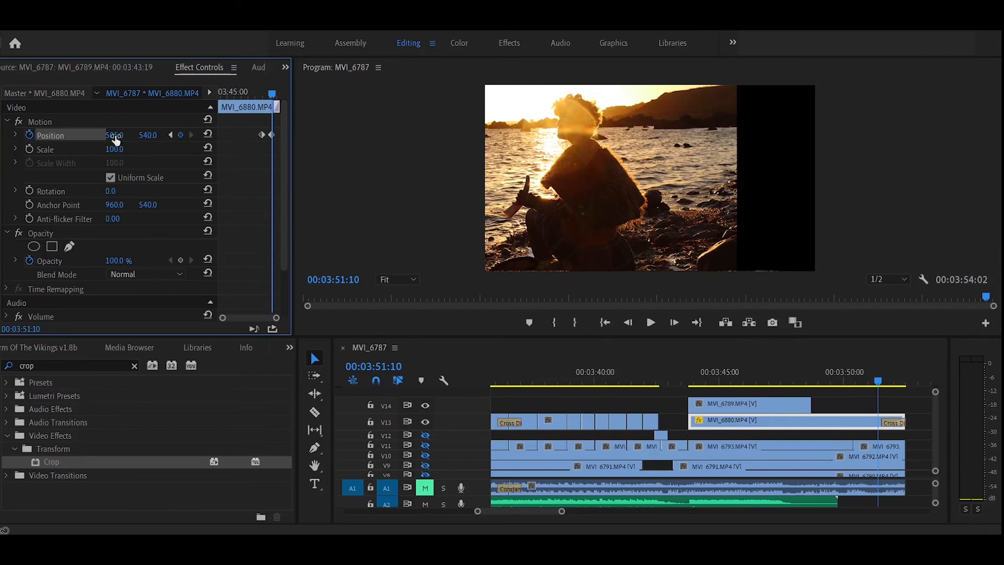
pyautogui.moveTo(116, 138); pyautogui.dragTo(426, 150)
# Step: Play back the keyframed slide of MVI_6880 and shift its first Position keyframe earlier in the clip
pyautogui.click(841, 384)
pyautogui.press('space')
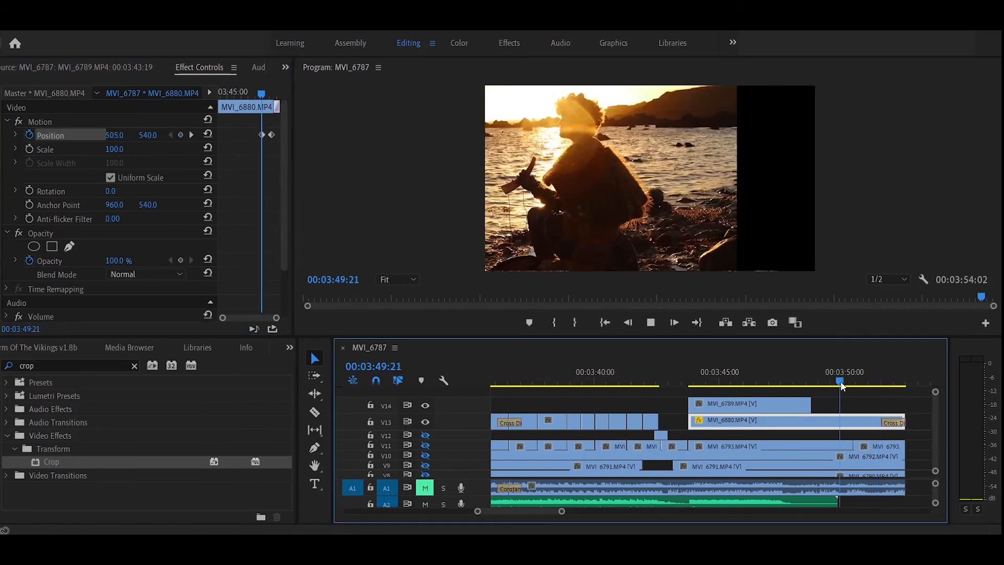
pyautogui.press('space')
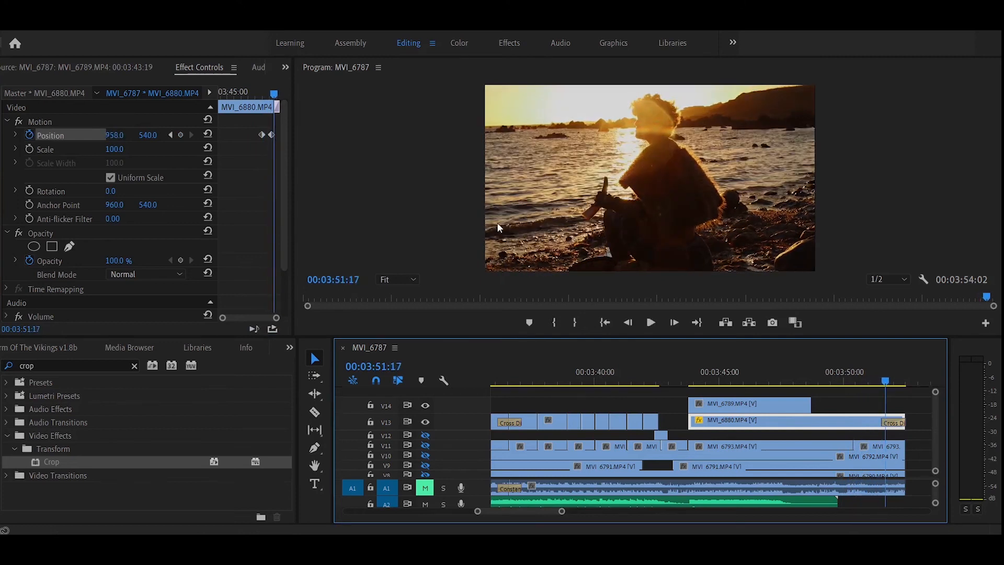
pyautogui.moveTo(264, 137); pyautogui.dragTo(255, 137)
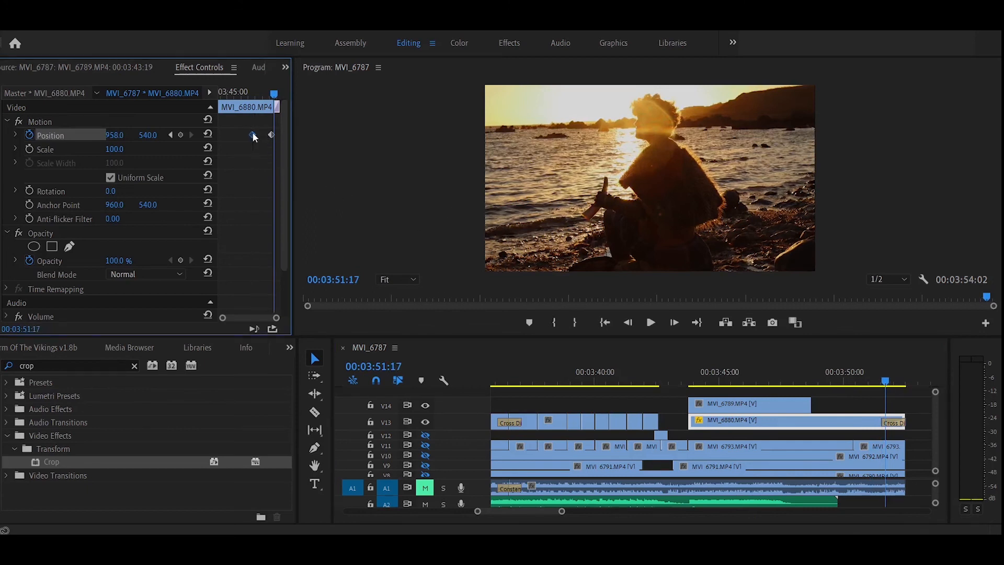
# Step: Play back the slide of MVI_6880 from its first Position keyframe through the second one
pyautogui.click(809, 382)
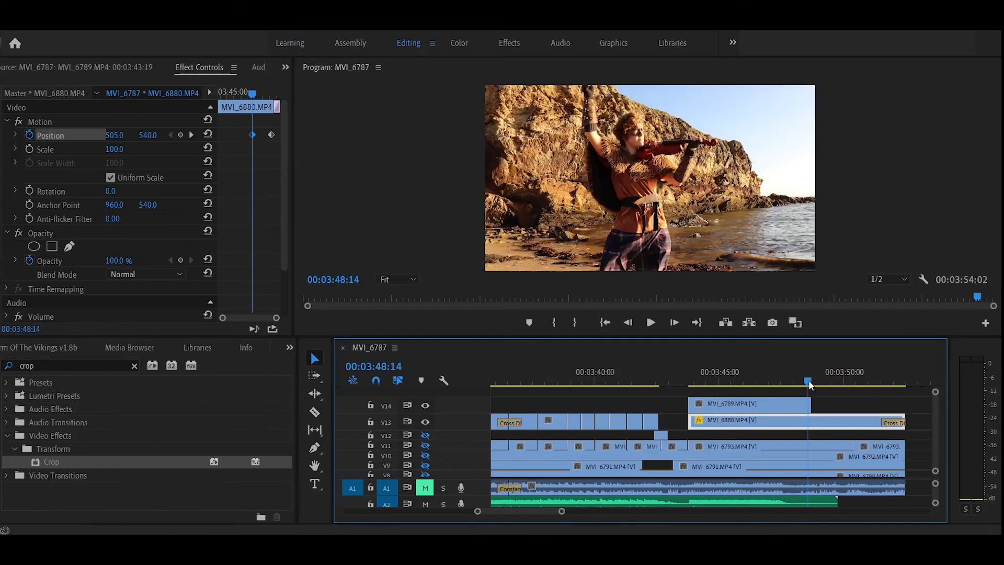
pyautogui.press('space')
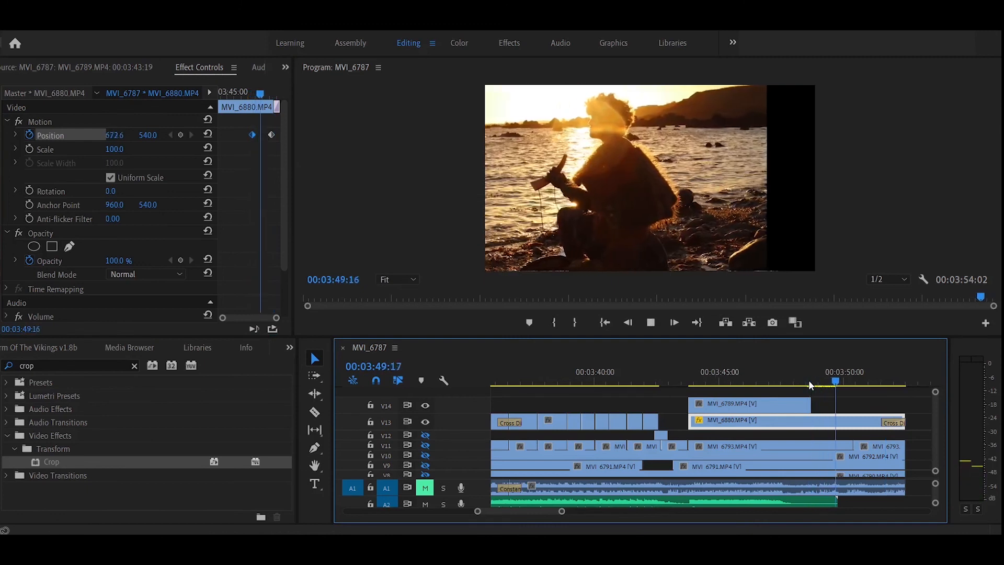
pyautogui.press('space')
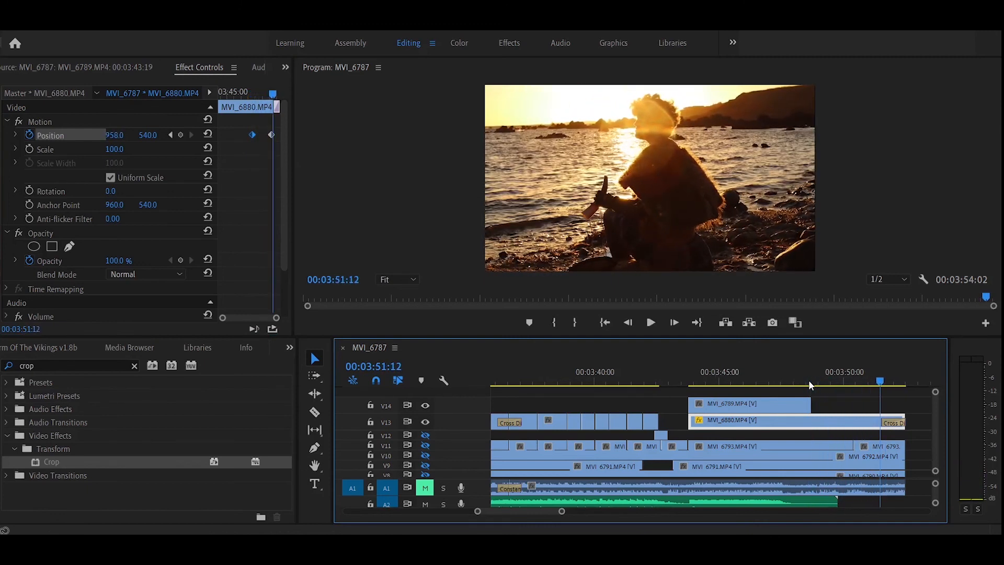
# Step: Move the first Position keyframe of MVI_6880 close to the second one and play back the faster slide
pyautogui.moveTo(253, 134); pyautogui.dragTo(265, 135)
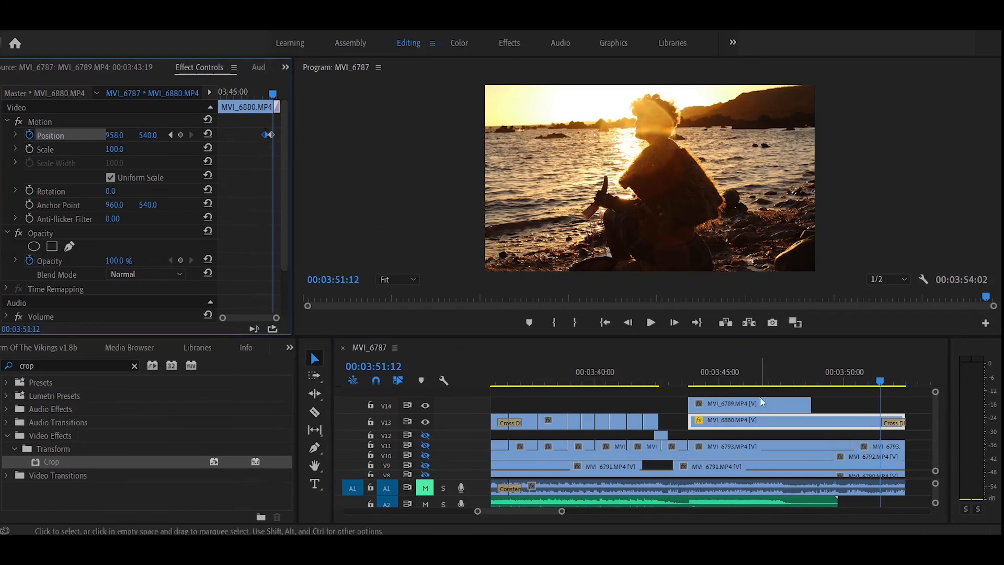
pyautogui.click(852, 382)
pyautogui.press('space')
pyautogui.press('space')
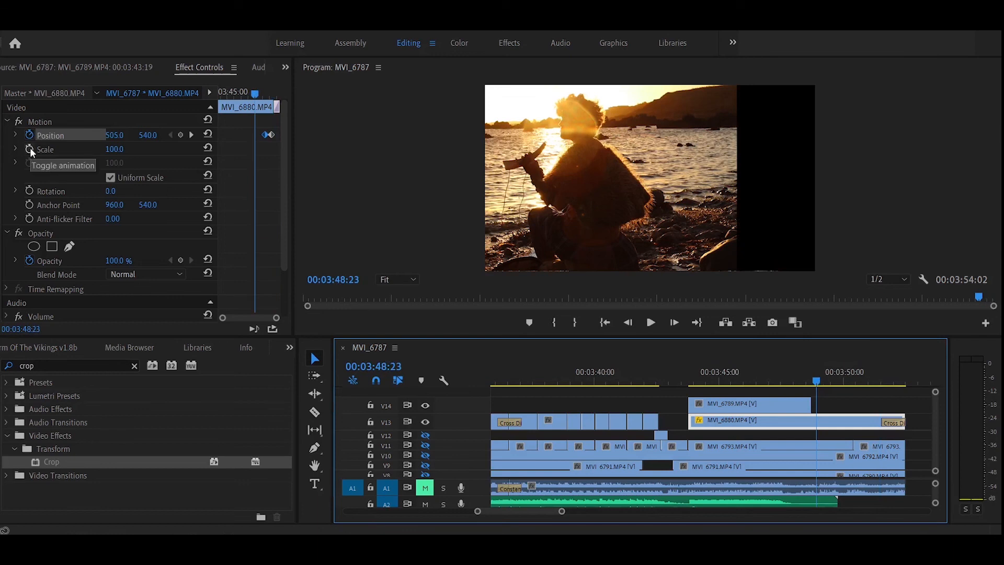
# Step: Animate the Scale of MVI_6880 with keyframes from 100 at 00:03:48:23 to 148 at 00:03:50:12
pyautogui.click(30, 149)
pyautogui.moveTo(817, 381); pyautogui.dragTo(857, 382)
pyautogui.click(118, 149)
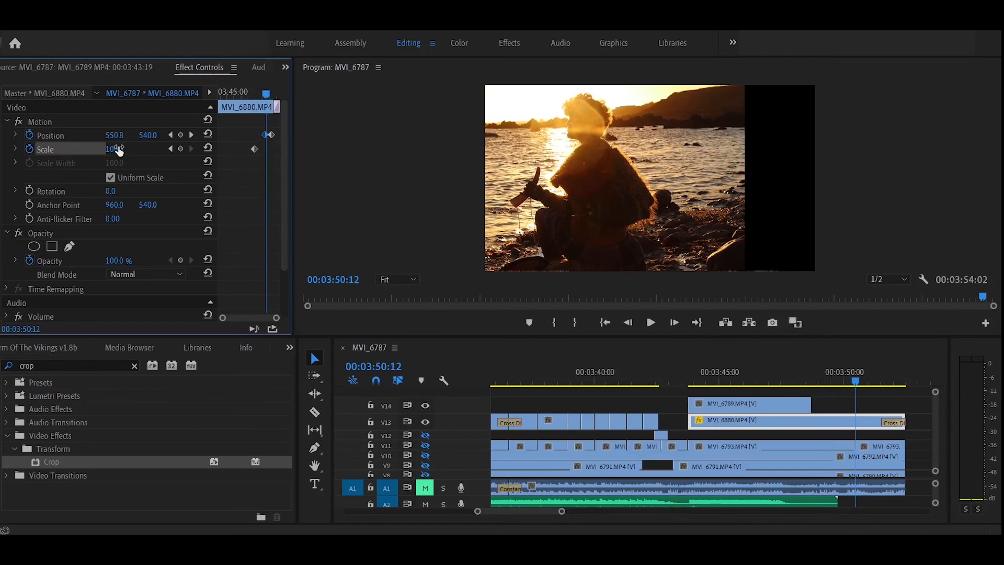
pyautogui.click(119, 149)
pyautogui.click(179, 150)
pyautogui.moveTo(120, 151); pyautogui.dragTo(153, 153)
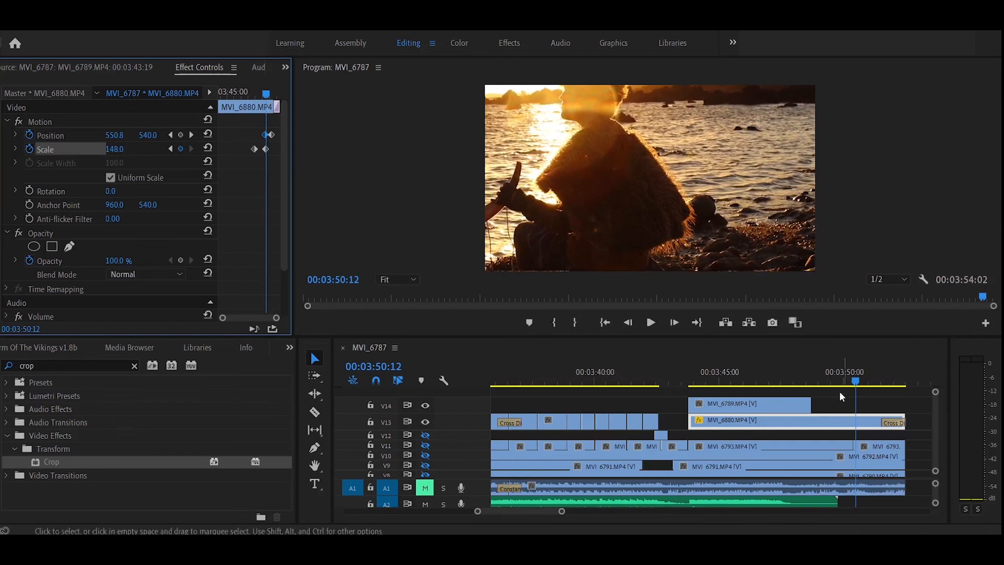
# Step: Play back the combined Scale and Position animation of MVI_6880 from just after the first Scale keyframe
pyautogui.click(821, 382)
pyautogui.press('space')
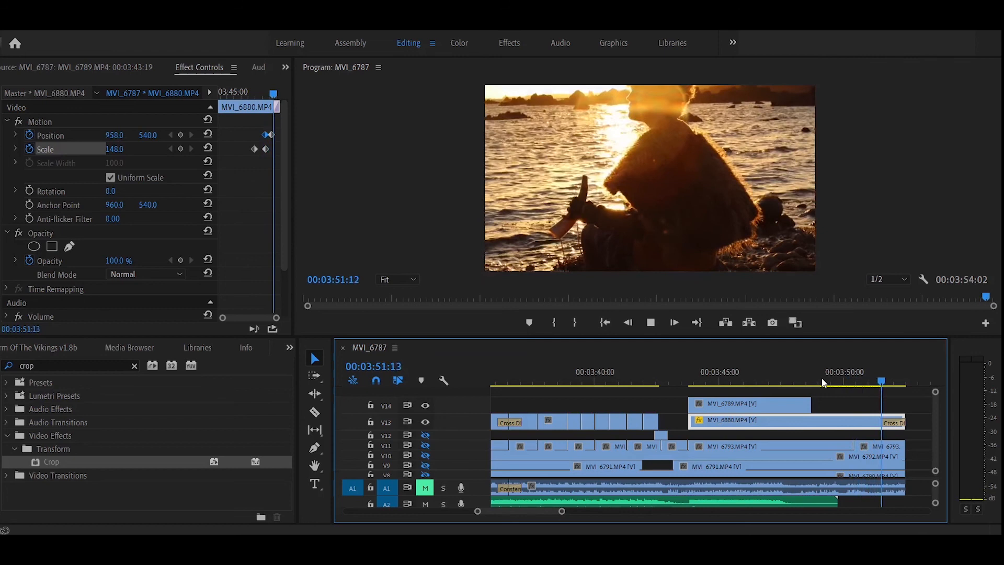
pyautogui.press('space')
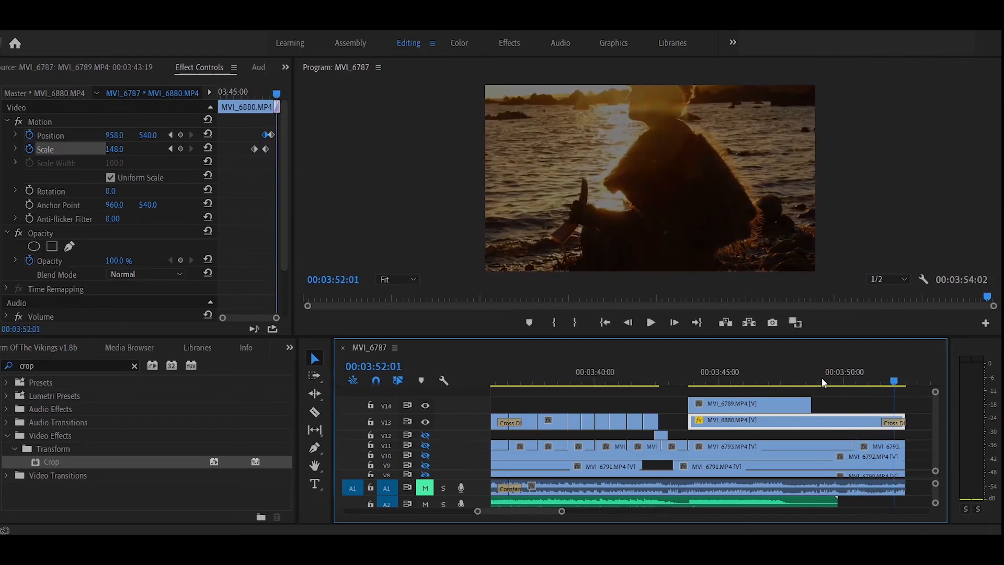